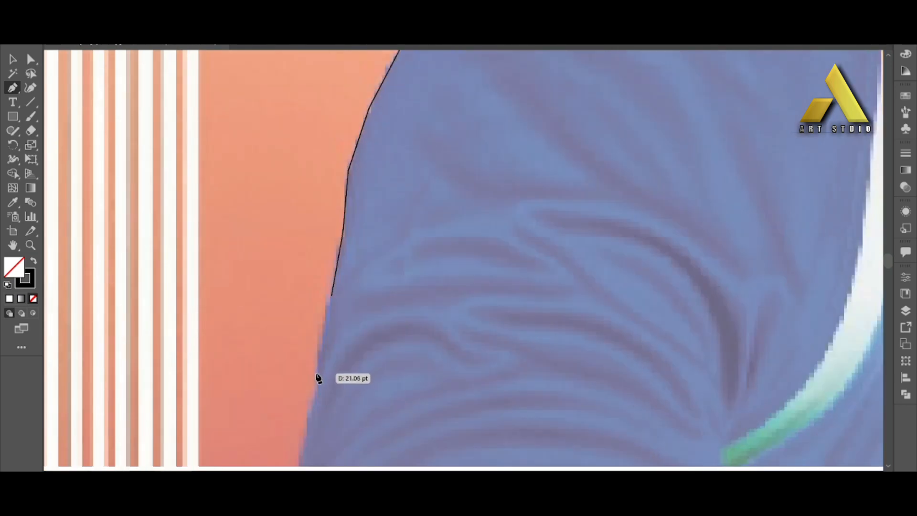
Finish tracing the sleeve's outer edge down to the lower border of the photo with the Pen tool
click(310, 368)
click(300, 410)
scroll(299, 410, up, 20)
scroll(884, 210, up, 2)
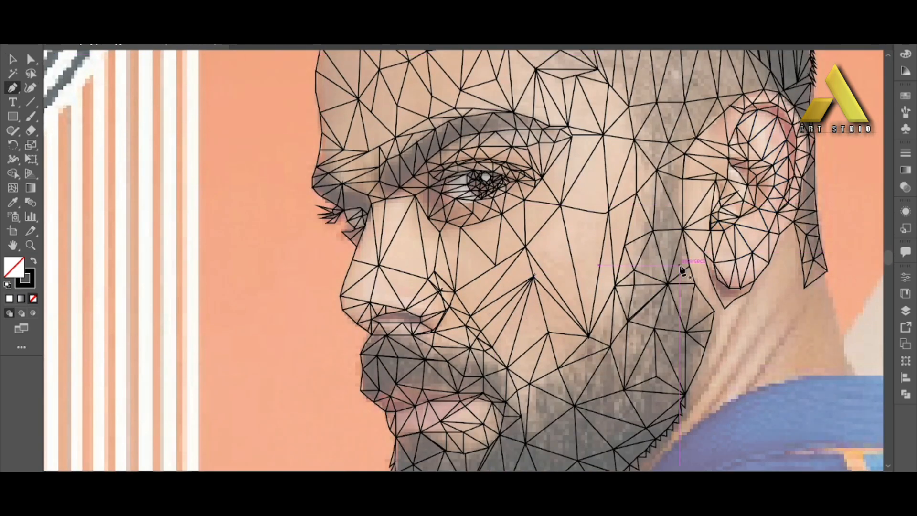
Draw the first neck triangles below the earlobe, against the rear edge of the beard, with the Pen tool
click(690, 266)
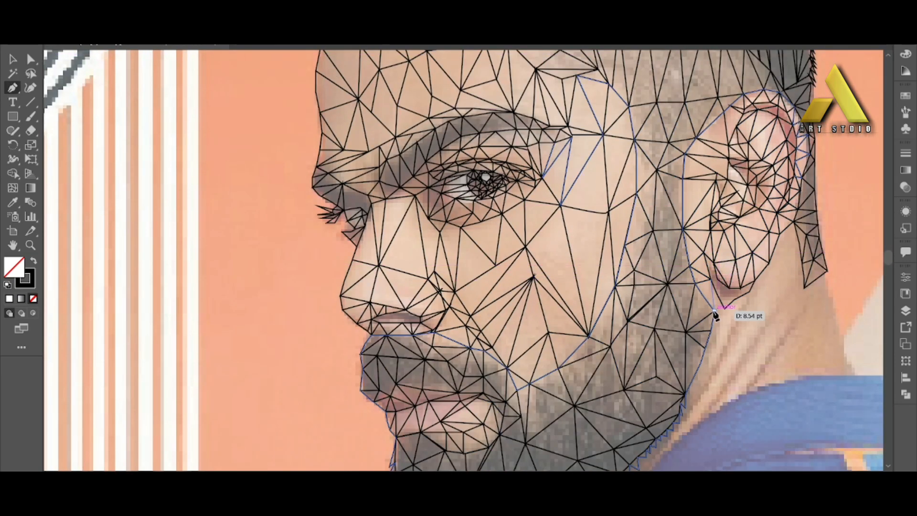
click(714, 311)
click(725, 308)
click(706, 348)
click(718, 348)
click(719, 348)
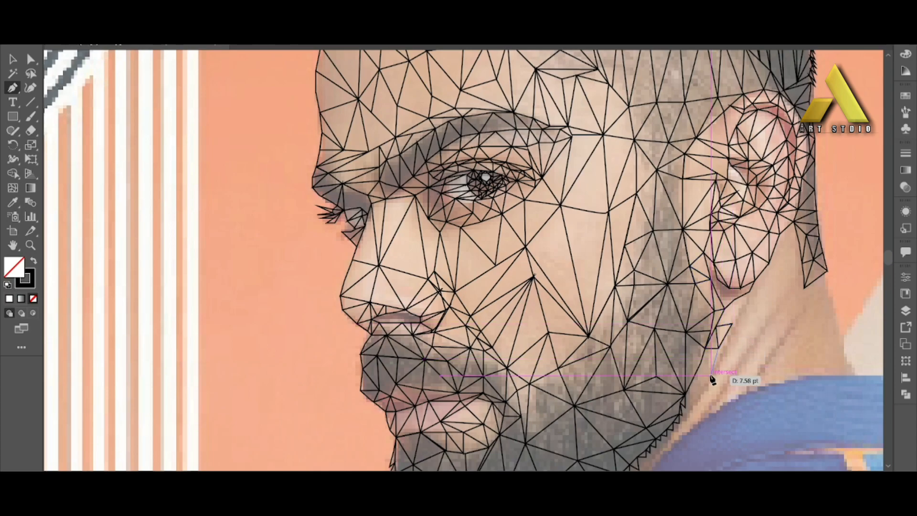
Extend the row of neck triangles downward along the rear edge of the beard toward the collar
click(711, 371)
click(705, 349)
click(700, 364)
click(711, 371)
click(710, 389)
click(693, 378)
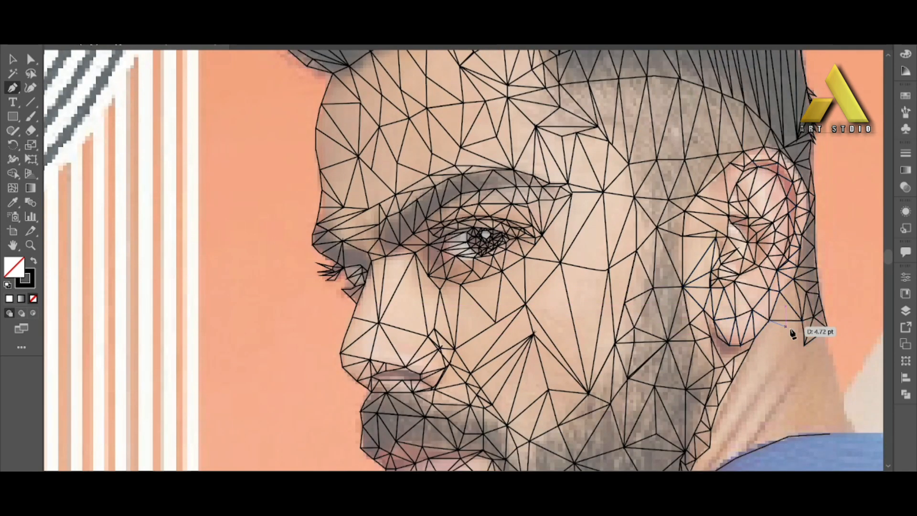
Draw triangles down the back of the neck from the hairline tip to the collar's upper edge
click(827, 329)
click(805, 343)
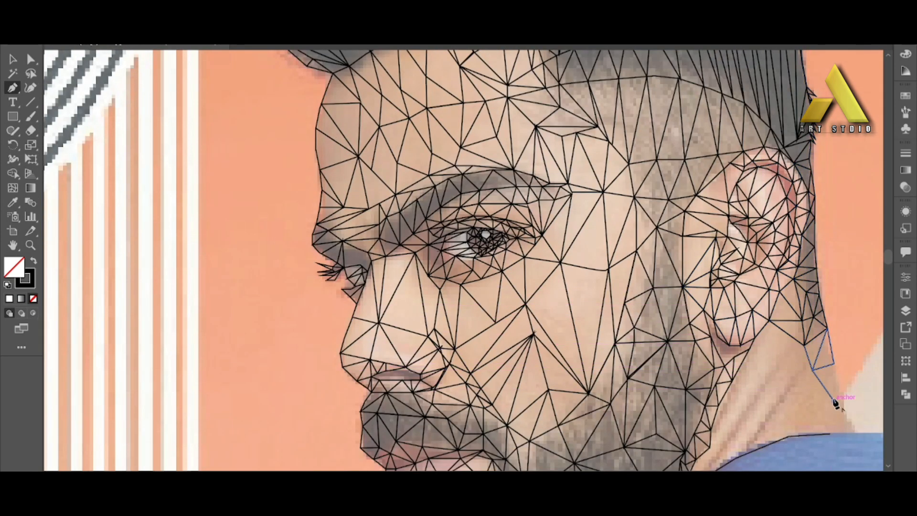
click(834, 401)
click(846, 427)
click(857, 434)
scroll(845, 432, down, 1)
Add triangle lines on the neck below the earlobe, joining the ear mesh to the beard-side triangles
click(775, 330)
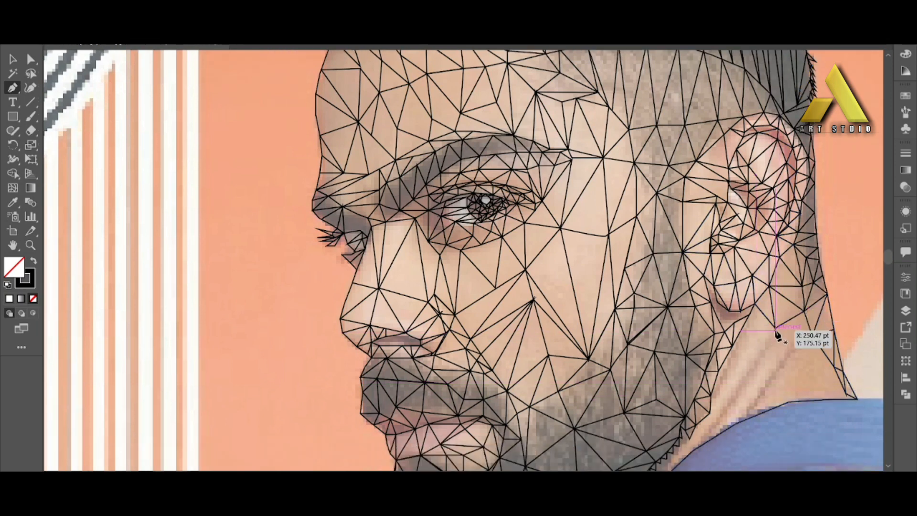
click(749, 361)
click(750, 317)
scroll(741, 321, down, 1)
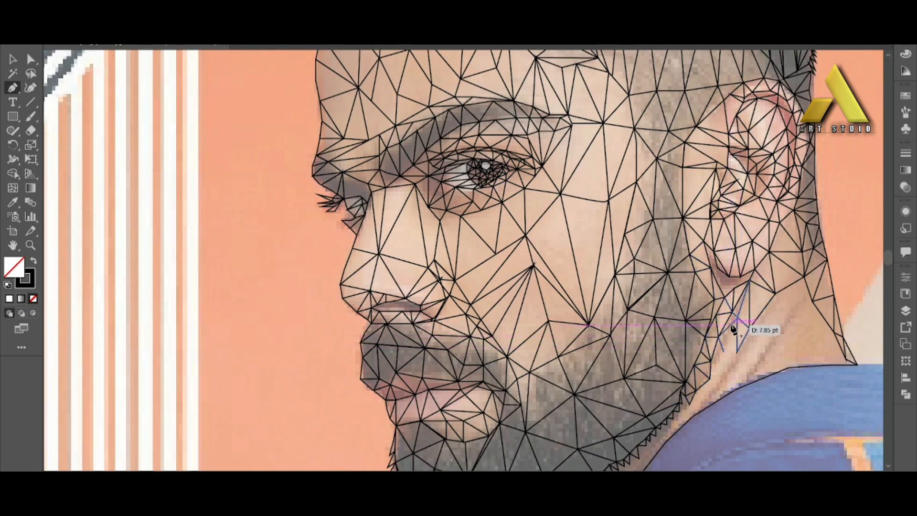
scroll(750, 306, down, 3)
scroll(788, 358, down, 1)
scroll(727, 307, up, 2)
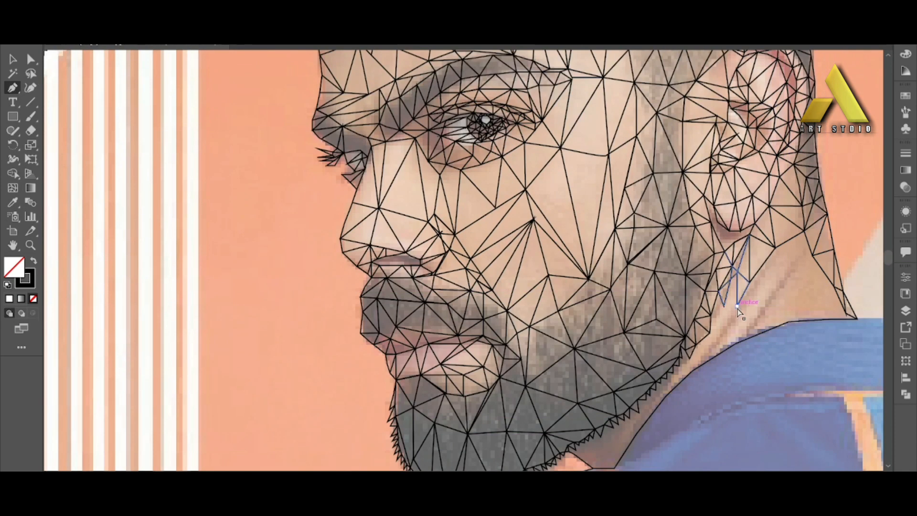
Draw neck mesh lines down to the corner where the beard's jaw edge meets the collar
click(737, 306)
click(692, 370)
click(683, 357)
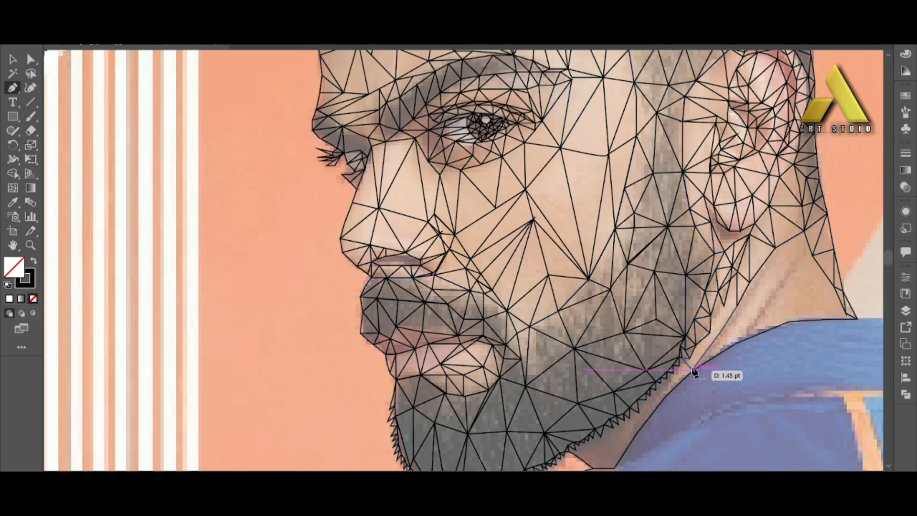
scroll(685, 310, down, 2)
scroll(109, 152, down, 1)
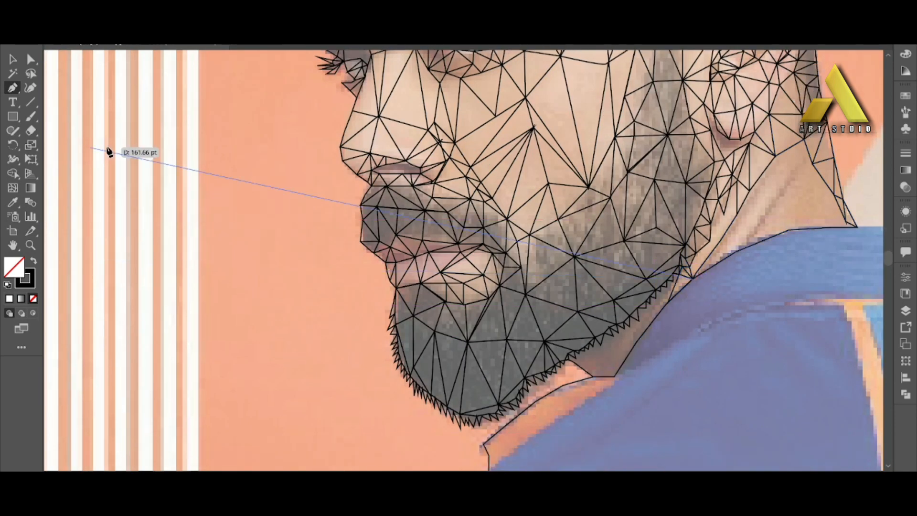
scroll(733, 301, down, 3)
scroll(737, 201, up, 2)
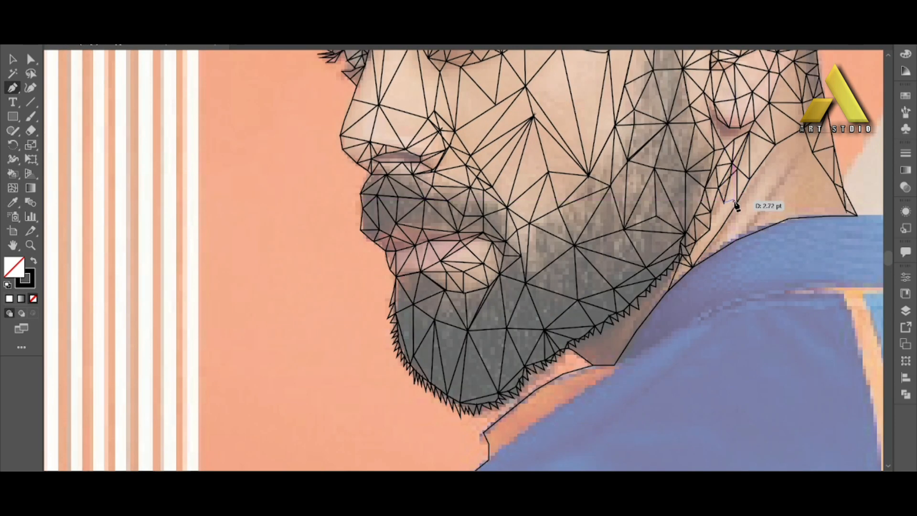
Fill the narrow neck strip between the beard and the collar with small triangles
click(737, 203)
click(709, 229)
click(698, 245)
scroll(551, 235, down, 3)
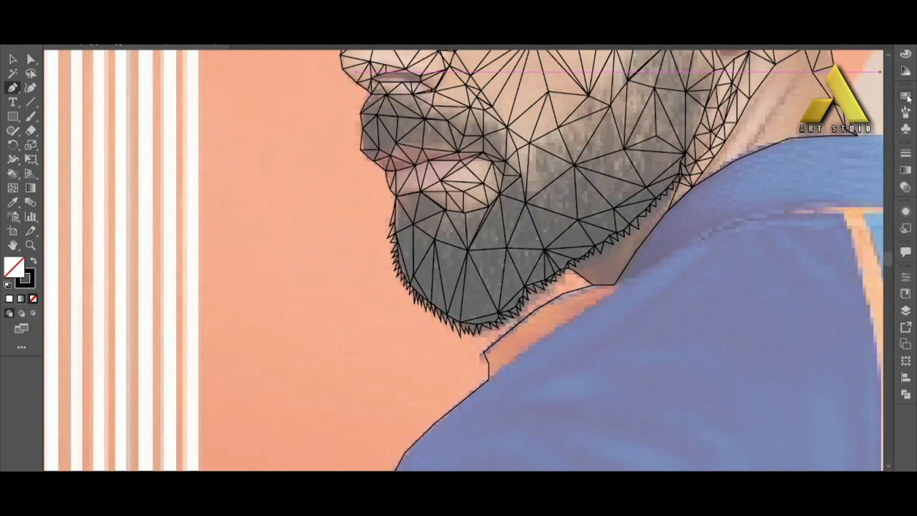
scroll(755, 159, up, 2)
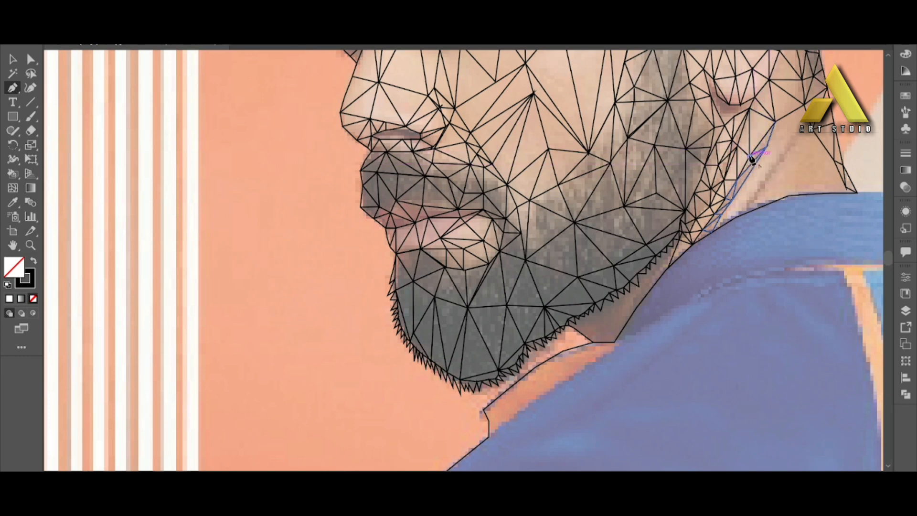
scroll(752, 160, up, 2)
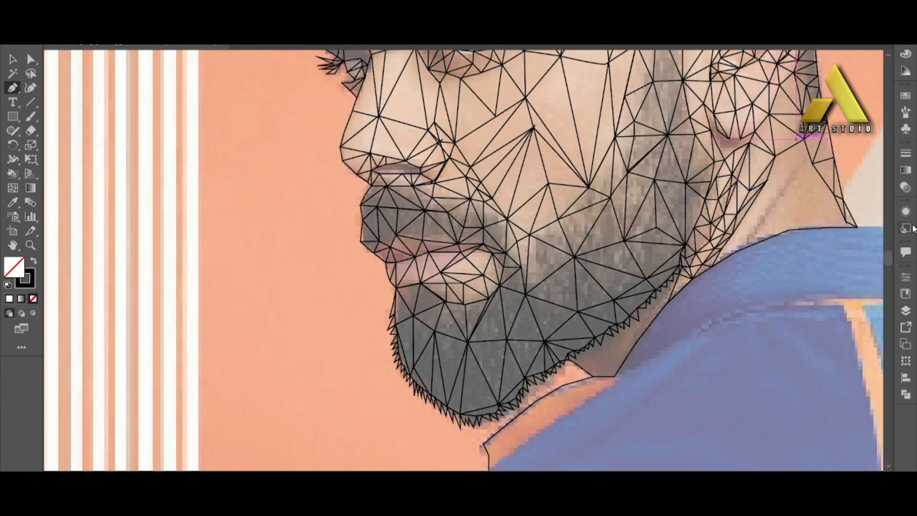
Draw long triangles across the middle of the neck from below the ear to the collar's upper edge
click(814, 165)
ctrl+click(115, 113)
scroll(115, 112, down, 1)
click(766, 147)
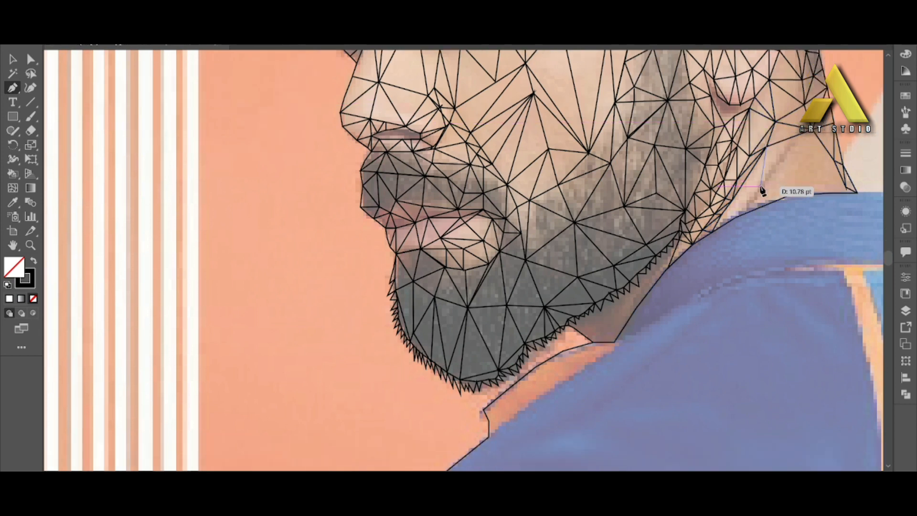
click(761, 186)
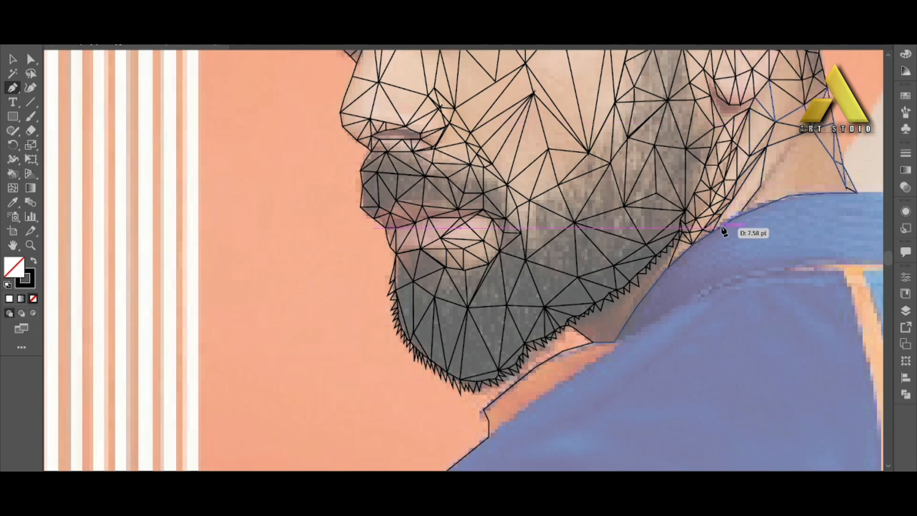
click(760, 186)
click(795, 137)
click(756, 210)
click(789, 196)
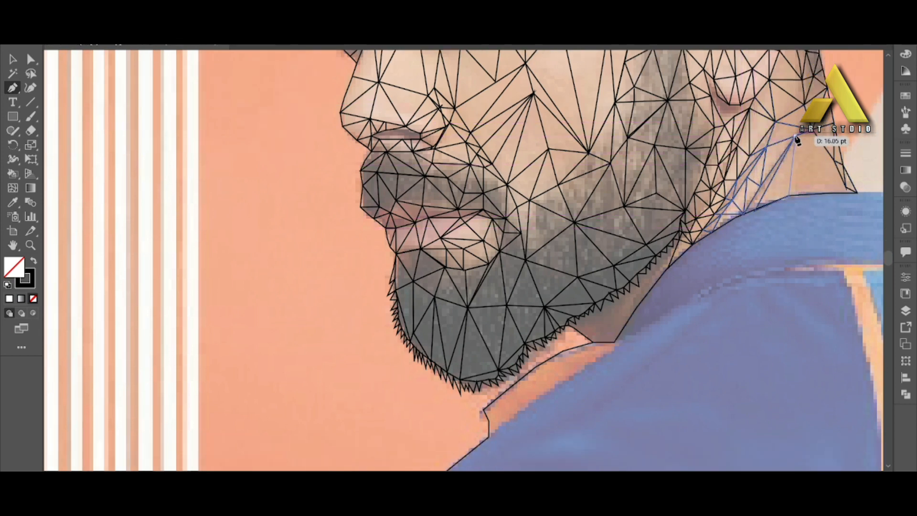
Close the remaining gap at the back of the neck with triangles reaching the collar, and end the path
click(796, 136)
click(822, 193)
click(834, 159)
click(795, 136)
ctrl+click(84, 100)
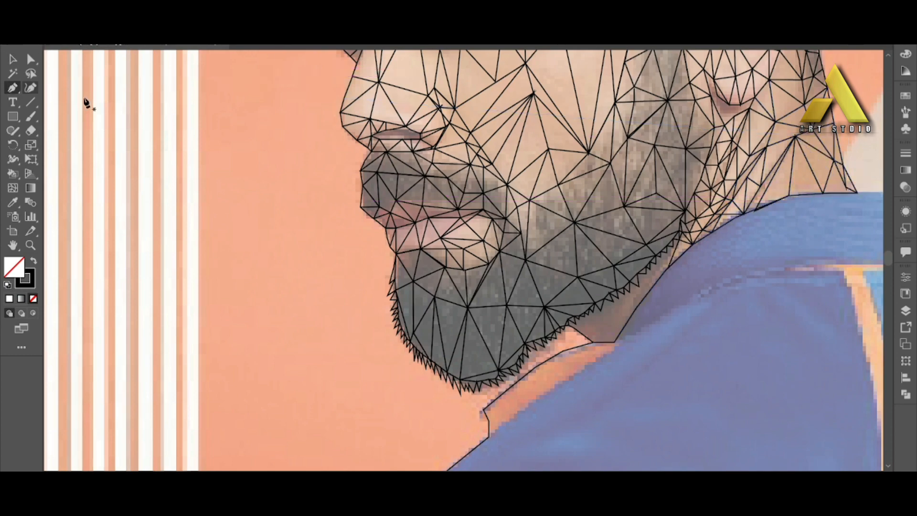
click(823, 194)
scroll(823, 194, down, 2)
key(Escape)
scroll(684, 393, up, 4)
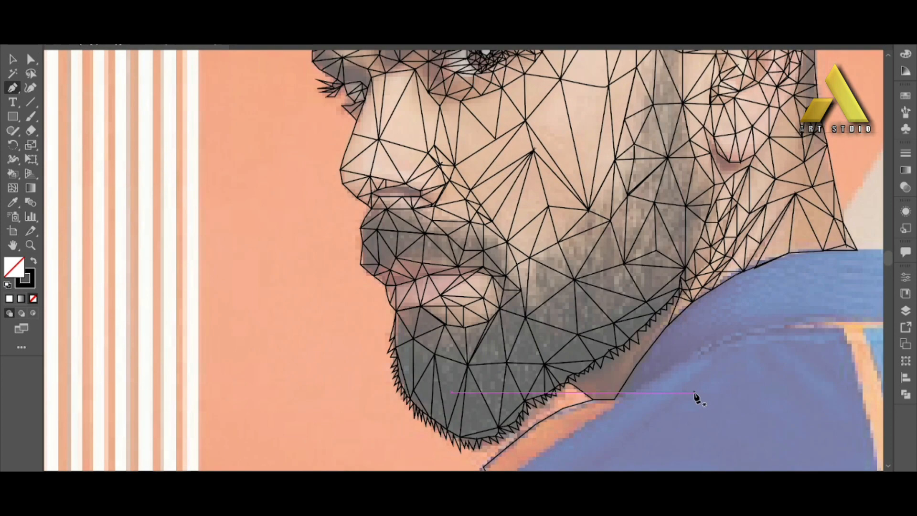
Trace the jersey collar's lower edge, starting at its front corner under the beard
scroll(695, 393, up, 1)
scroll(694, 393, down, 2)
click(614, 342)
click(697, 296)
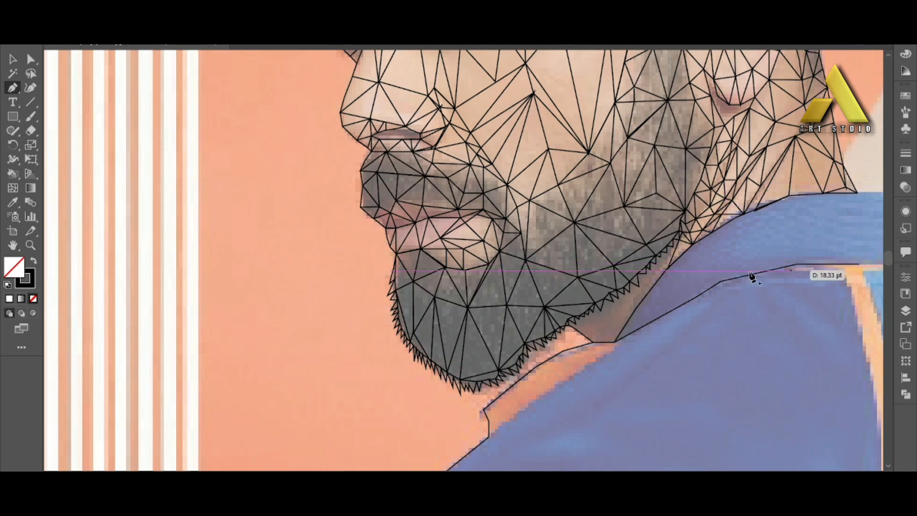
Divide the front and middle of the collar into triangles between its upper and lower edges
scroll(751, 277, down, 1)
scroll(621, 294, down, 3)
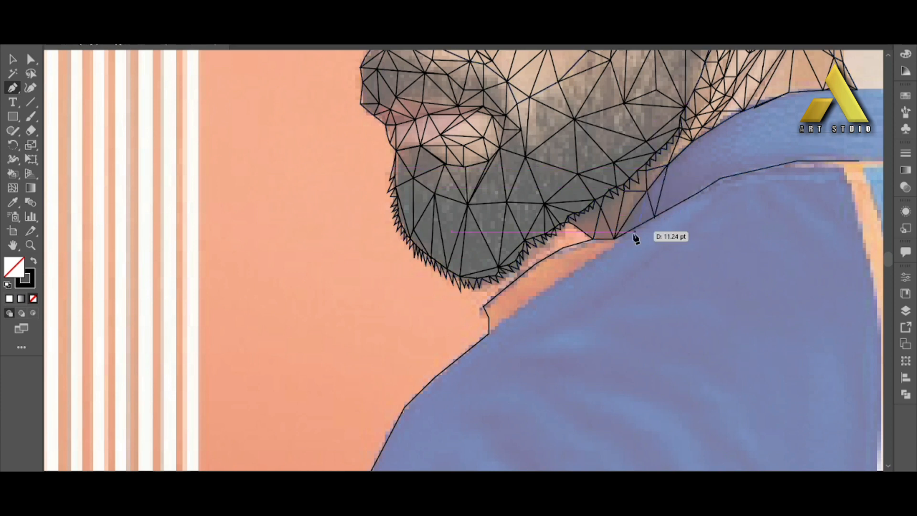
scroll(635, 237, down, 1)
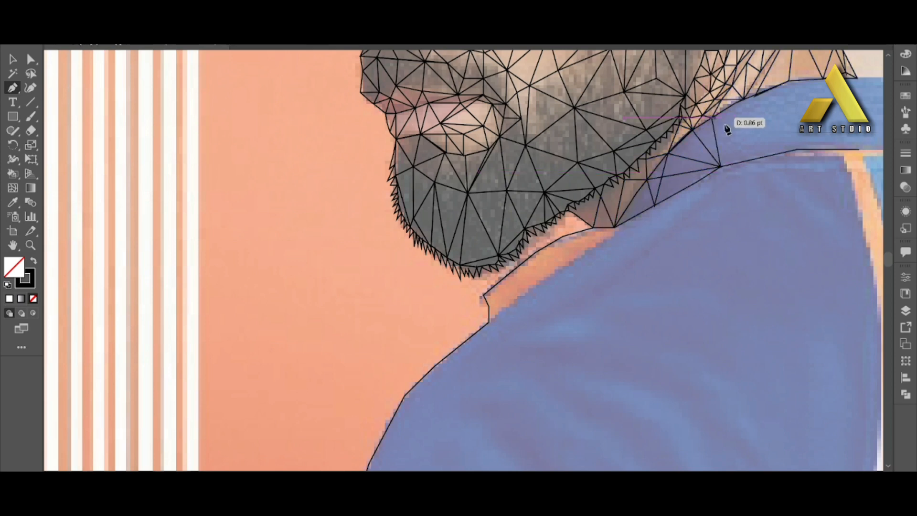
click(756, 95)
click(859, 150)
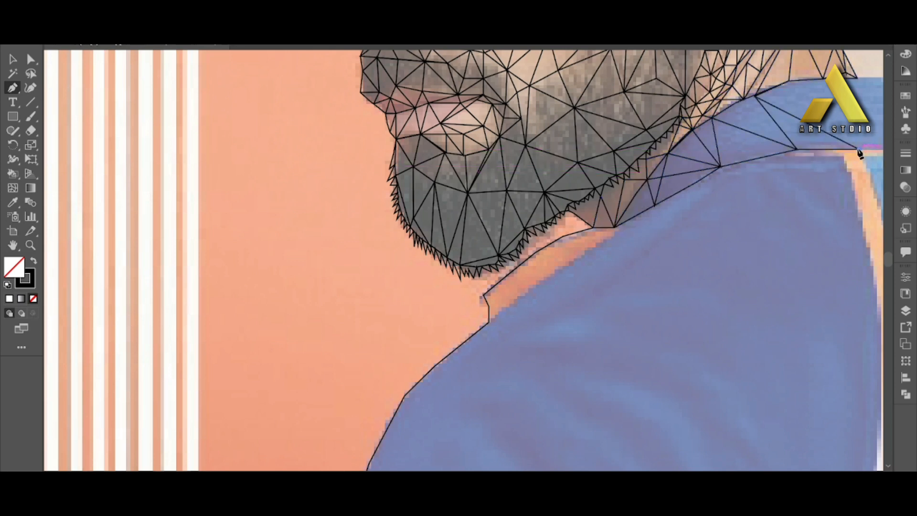
Outline the rear end of the collar from the orange stripe around to the back of the neck
drag(872, 149, 542, 172)
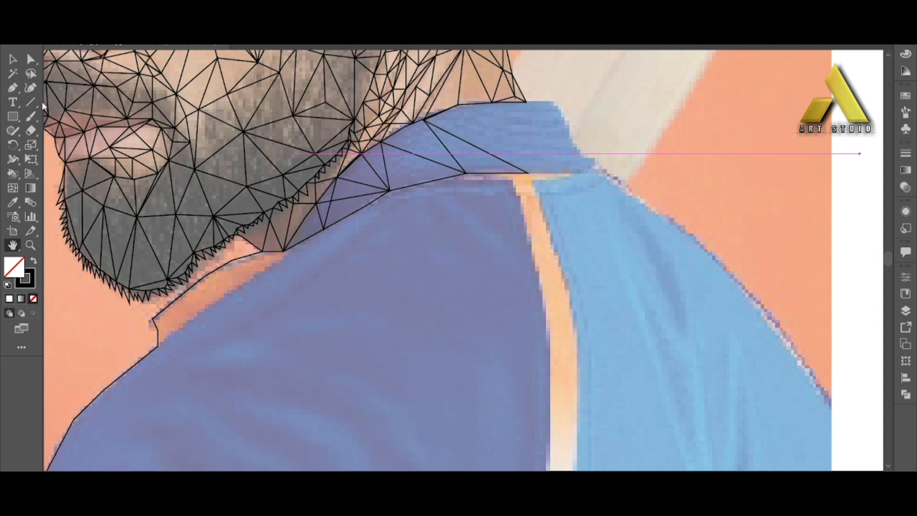
click(527, 173)
click(607, 170)
click(554, 101)
click(564, 122)
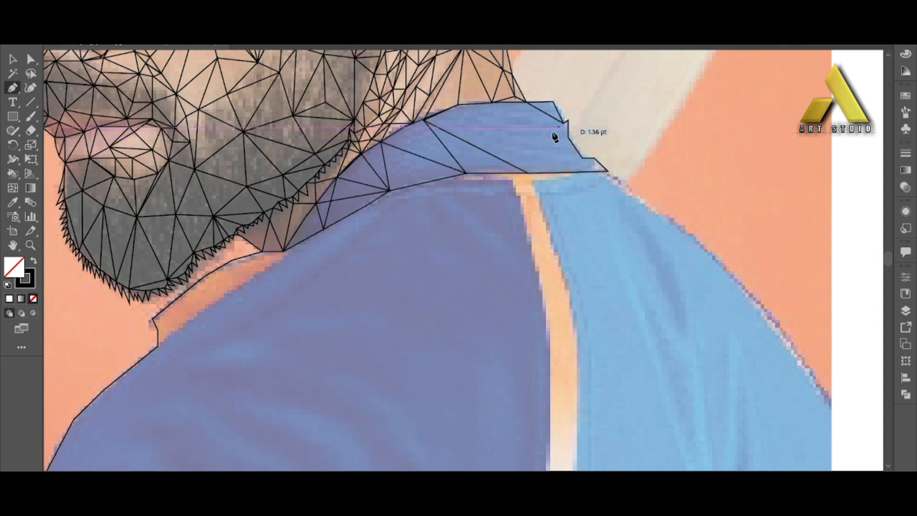
Draw small triangles along the stepped rear edge of the collar
click(556, 173)
click(528, 144)
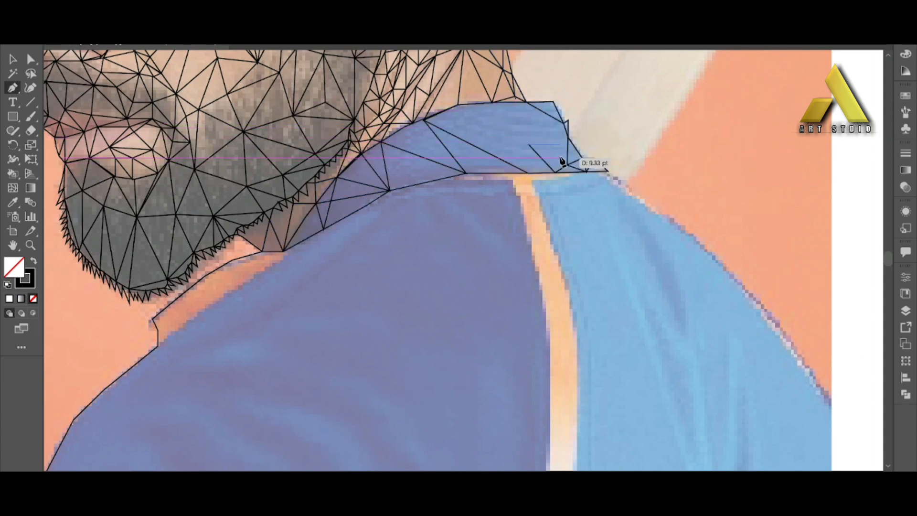
click(568, 165)
click(568, 137)
click(528, 144)
click(564, 122)
scroll(493, 162, down, 2)
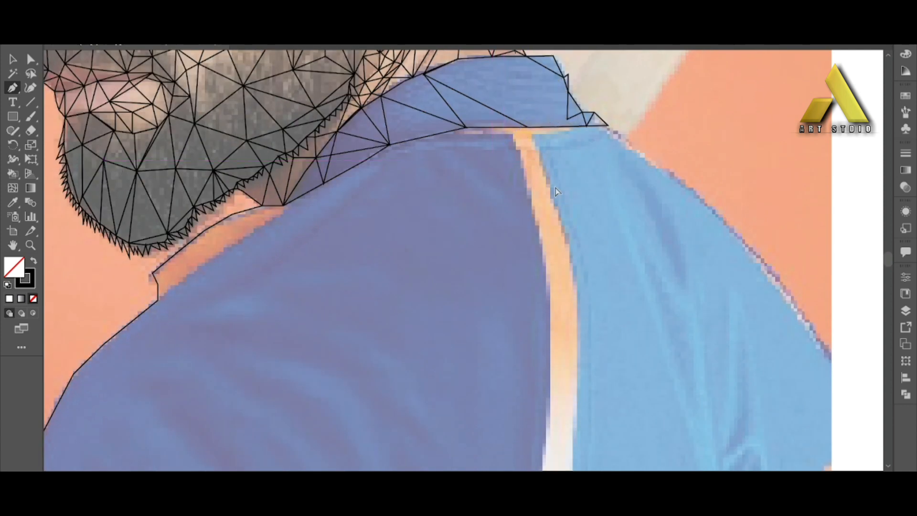
Connect the collar's upper edge to the point above the orange stripe and complete the rear collar triangles
click(492, 58)
scroll(492, 59, up, 1)
click(527, 151)
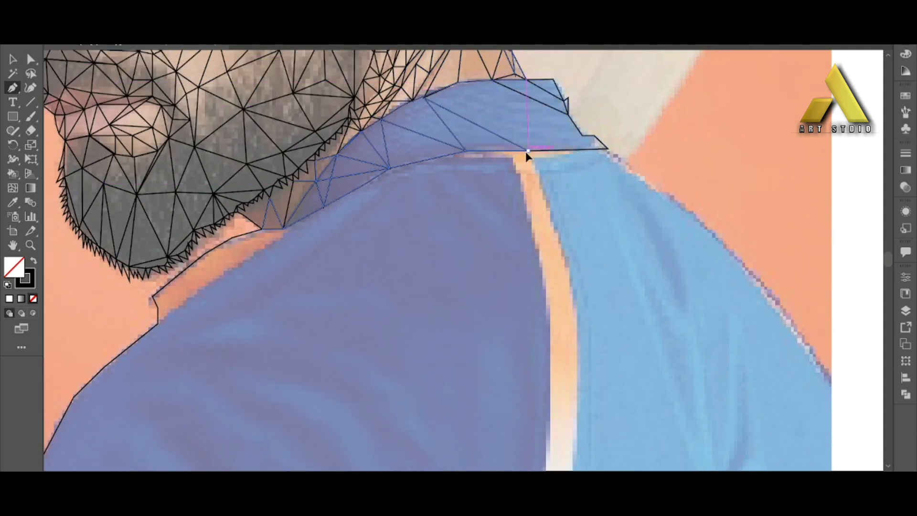
click(593, 136)
scroll(453, 127, down, 2)
key(ctrl+minus)
key(ctrl+minus)
key(ctrl+minus)
key(ctrl+minus)
key(ctrl+minus)
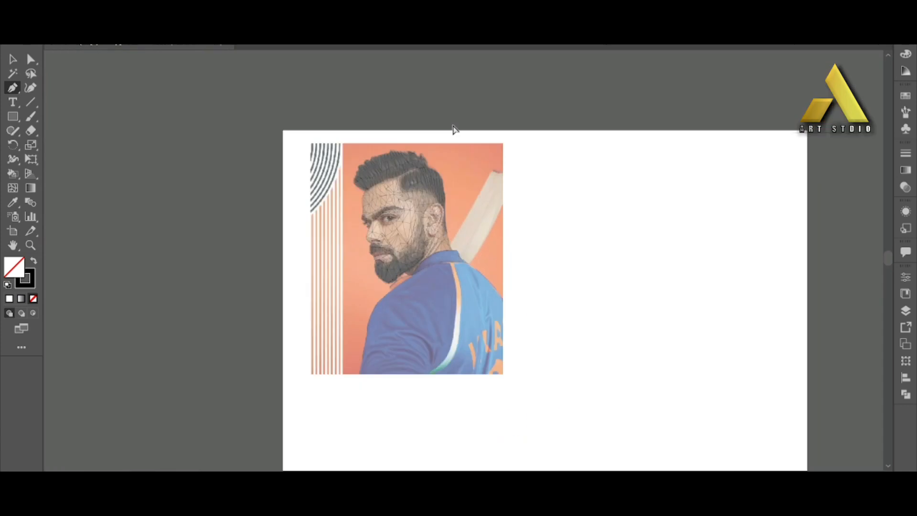
key(ctrl+plus)
key(ctrl+plus)
key(ctrl+plus)
key(ctrl+plus)
scroll(364, 188, down, 12)
scroll(365, 189, up, 10)
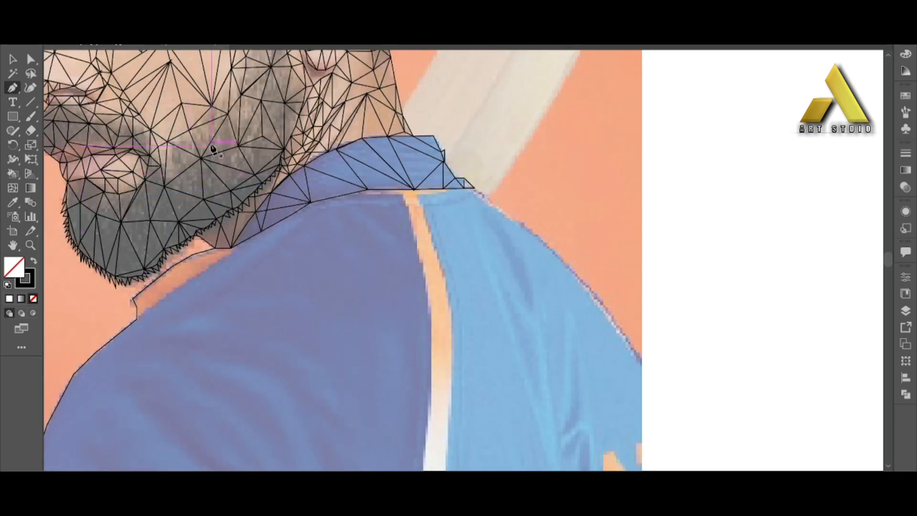
scroll(248, 115, up, 1)
scroll(248, 115, down, 1)
scroll(248, 115, up, 5)
key(space)
drag(466, 245, 542, 266)
drag(215, 420, 269, 308)
scroll(269, 309, down, 6)
scroll(392, 370, down, 2)
Trace the jersey's back shoulder edge from the rear tip of the collar down the slope
key(ctrl+plus)
key(ctrl+plus)
key(ctrl+plus)
key(ctrl+plus)
scroll(468, 266, down, 6)
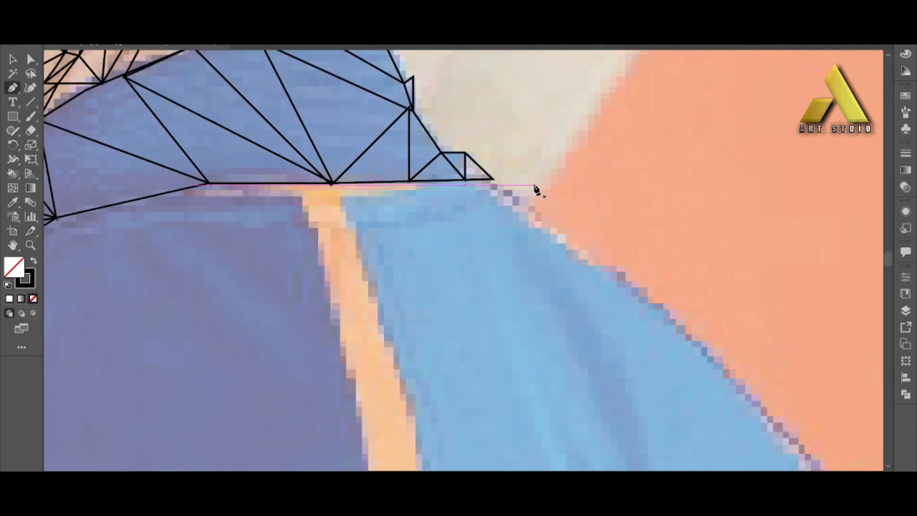
click(613, 235)
click(750, 350)
key(ctrl+minus)
key(ctrl+minus)
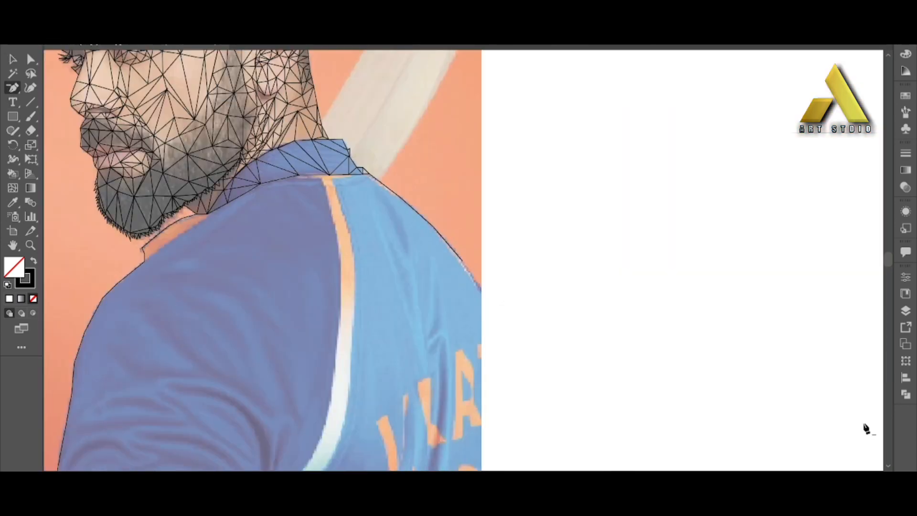
Continue the back shoulder outline to the photo's side border and down to its lower corner
drag(13, 87, 56, 88)
click(462, 261)
click(482, 290)
scroll(482, 301, down, 6)
click(481, 269)
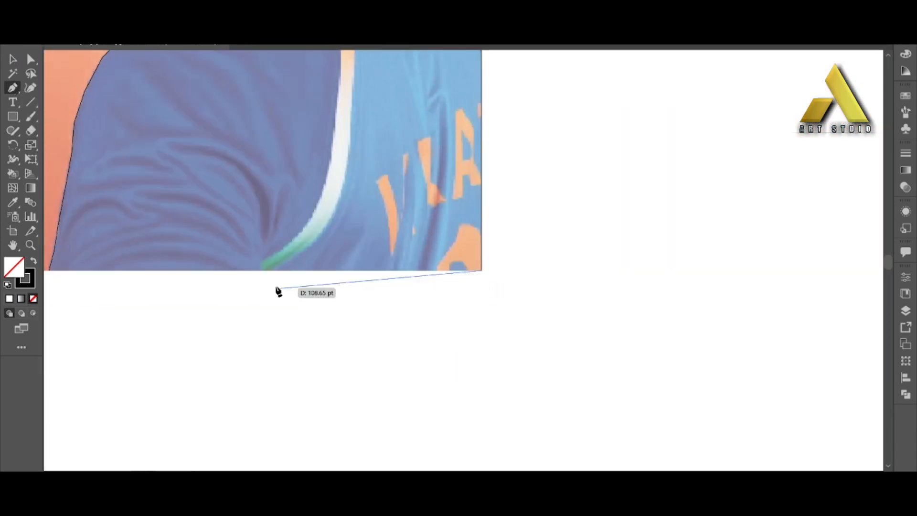
scroll(277, 288, up, 6)
drag(268, 296, 570, 310)
scroll(570, 310, up, 3)
scroll(387, 123, down, 3)
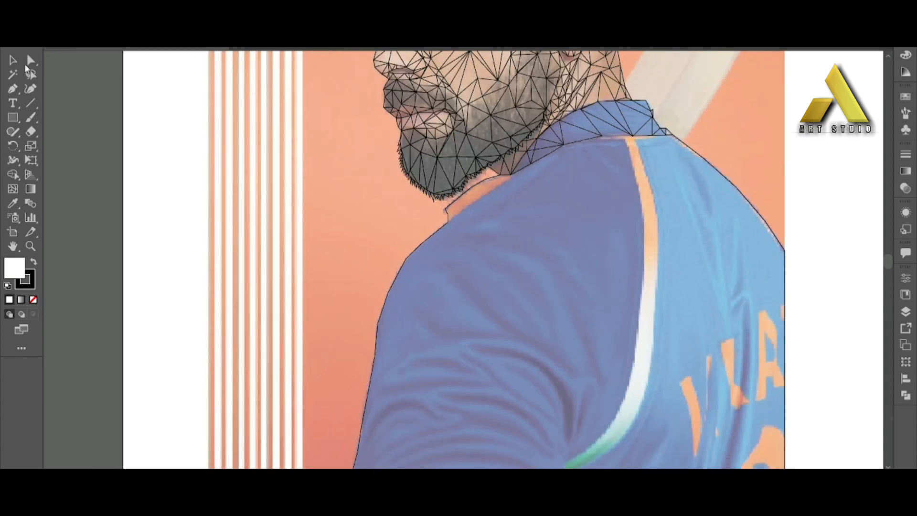
key(p)
key(ctrl+plus)
key(ctrl+plus)
click(595, 110)
click(554, 133)
click(429, 228)
scroll(420, 228, down, 1)
key(ctrl+z)
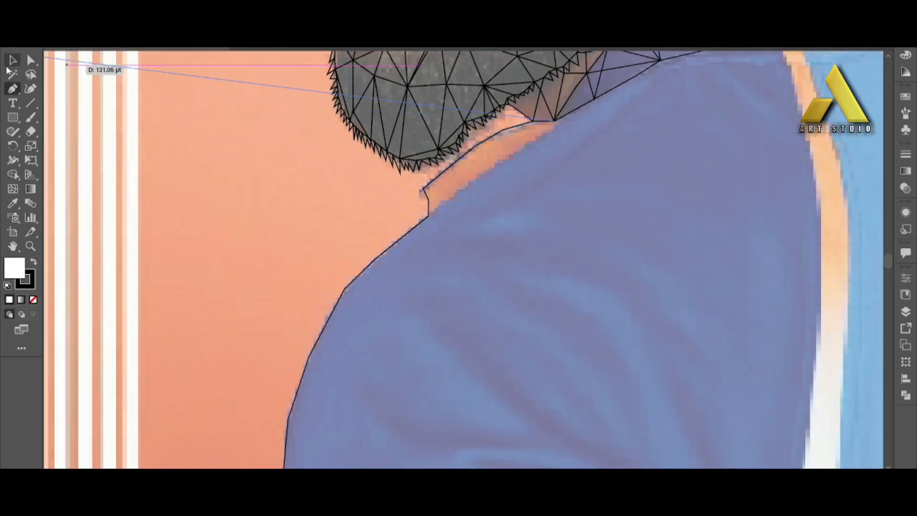
Set the fill to none so that new Pen paths are drawn as outlines only
click(12, 60)
key(slash)
key(p)
scroll(186, 244, up, 1)
click(554, 132)
click(429, 227)
scroll(429, 228, down, 2)
key(ctrl+z)
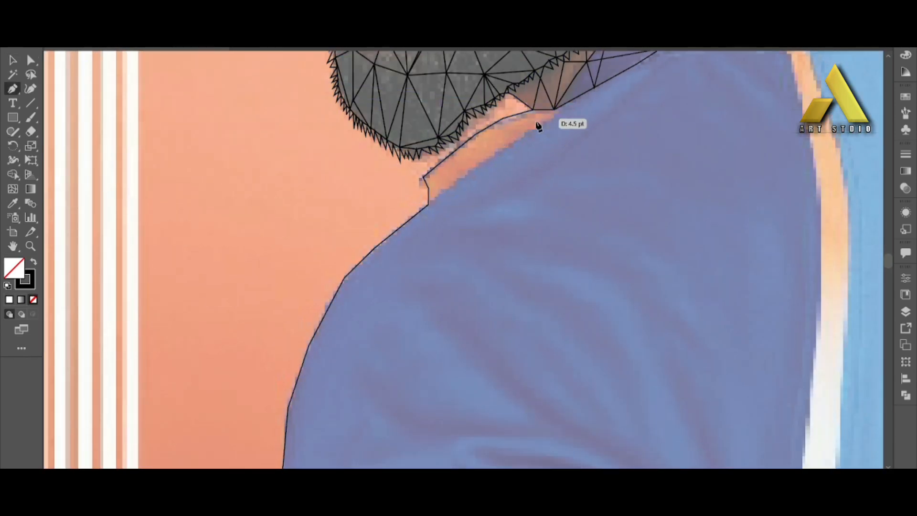
Trace the lower edge of the orange strip below the beard and draw the triangle at its front tip
click(558, 110)
scroll(550, 112, up, 1)
click(557, 128)
click(507, 158)
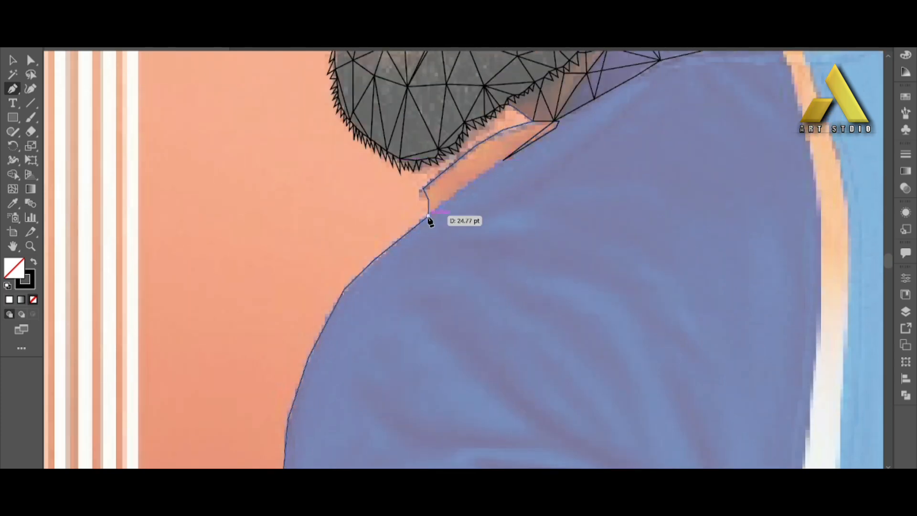
click(429, 216)
click(423, 188)
click(500, 162)
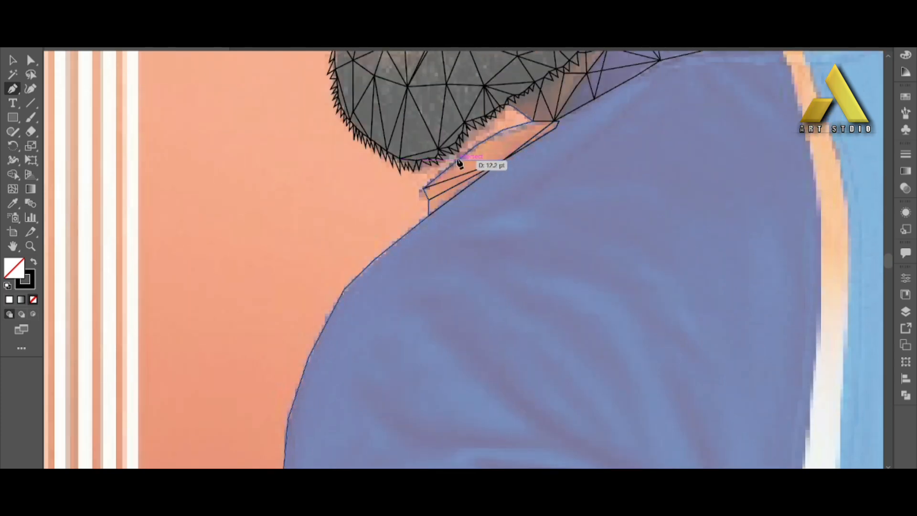
Zigzag triangle edges across the orange strip below the beard up to the lower collar corner
click(459, 160)
click(511, 153)
click(492, 137)
click(521, 145)
click(517, 125)
scroll(516, 126, down, 6)
scroll(516, 126, up, 7)
click(533, 148)
click(533, 133)
click(558, 133)
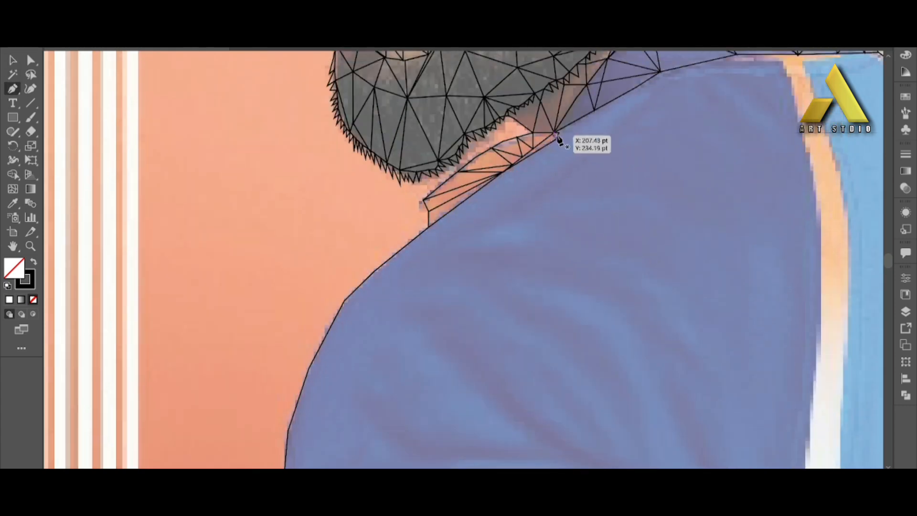
click(512, 165)
scroll(521, 166, down, 3)
scroll(528, 172, up, 13)
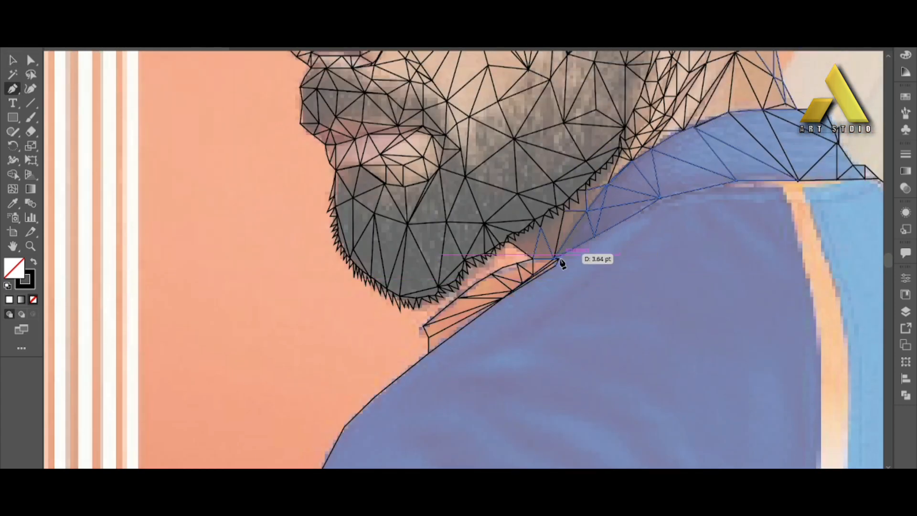
Outline the long narrow fold running from just below the collar down the upper shoulder
scroll(563, 262, down, 4)
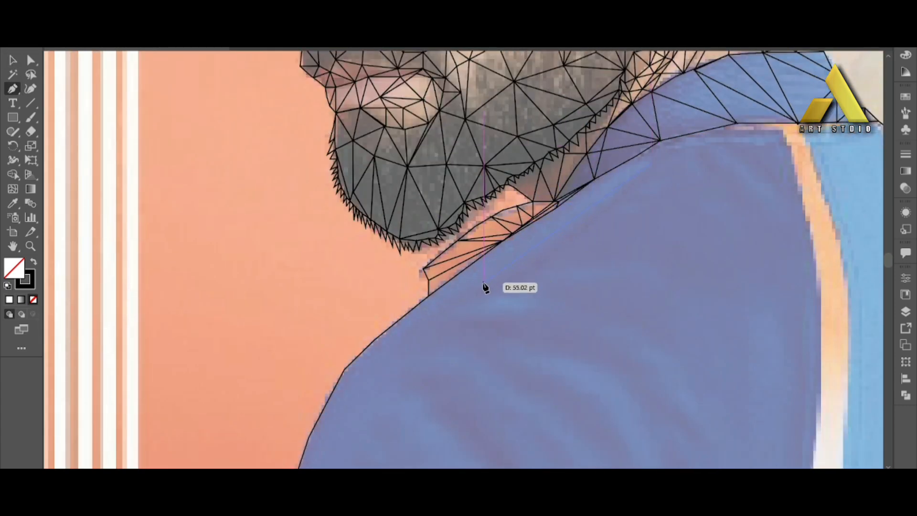
click(518, 265)
click(653, 163)
scroll(547, 180, down, 5)
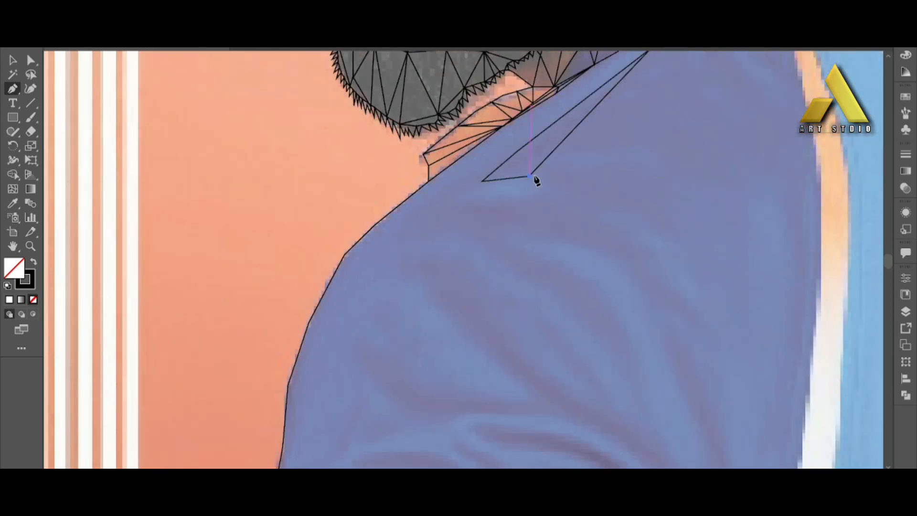
click(650, 161)
click(529, 176)
Draw connected triangles across the upper shoulder from the narrow fold towards the orange stripe
click(552, 154)
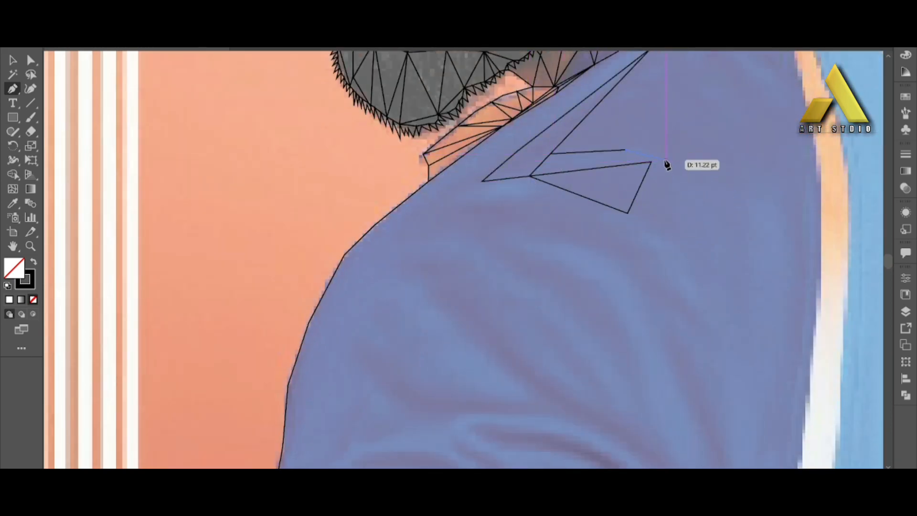
click(731, 149)
click(666, 160)
click(741, 238)
click(732, 149)
click(795, 248)
Continue the shoulder shading outline down beside the stripe, add the long triangle there and trace back up to the upper shoulder
scroll(796, 247, down, 2)
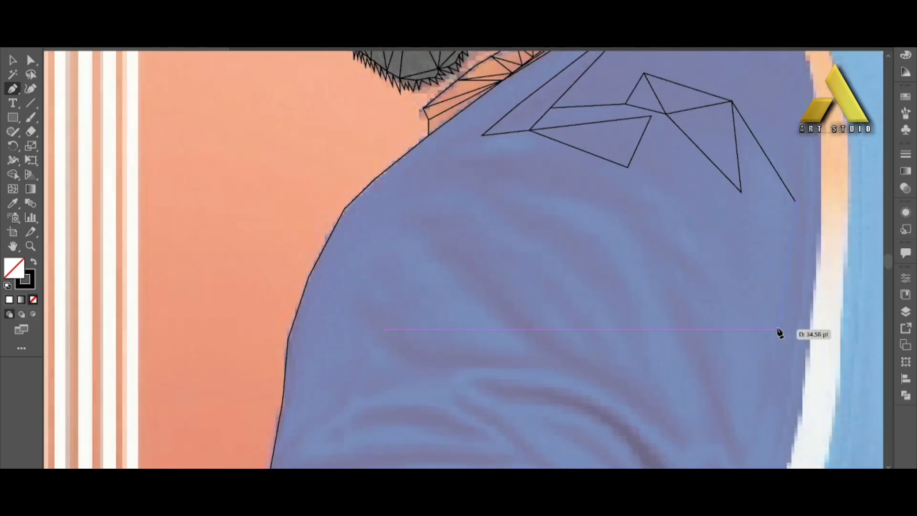
click(777, 328)
scroll(777, 328, down, 4)
click(777, 238)
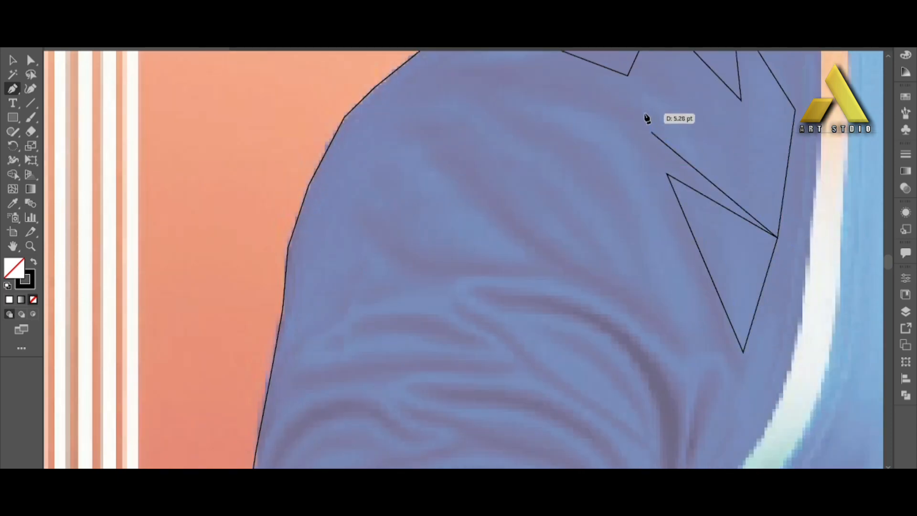
click(628, 76)
click(614, 94)
Trace the dark fold from the upper shoulder to the jersey's front edge and back down the diagonal crease
scroll(615, 94, up, 2)
click(443, 123)
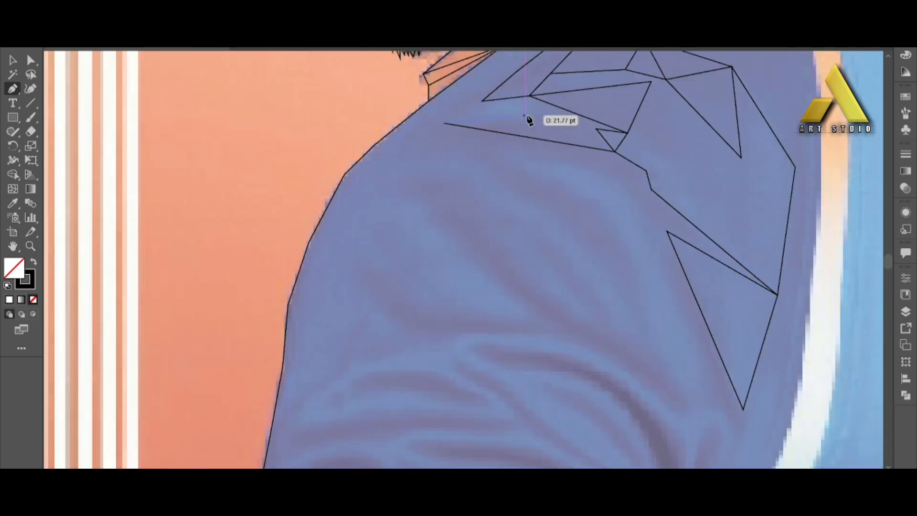
scroll(442, 129, up, 2)
click(400, 219)
click(459, 206)
click(559, 276)
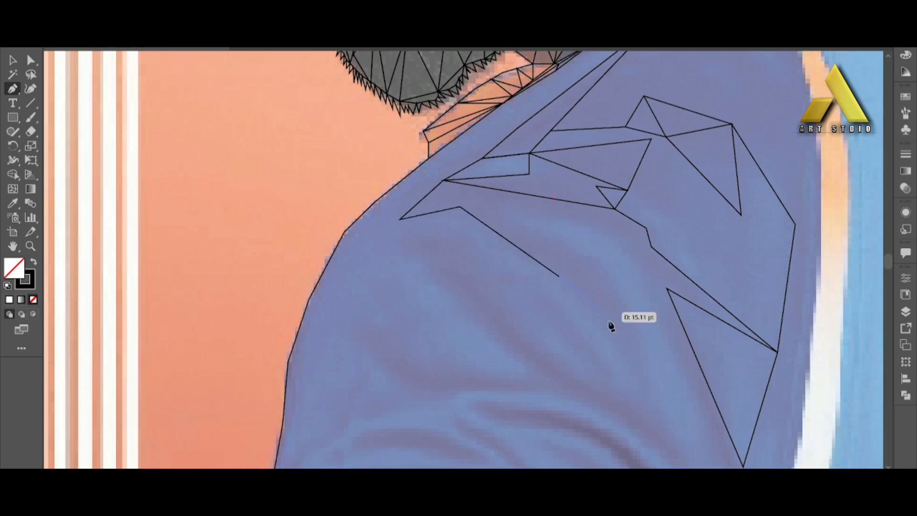
Outline the long diagonal folds on the front of the shoulder, including the hooked crease beneath them
click(454, 234)
click(395, 241)
click(492, 335)
click(553, 382)
click(416, 365)
click(377, 316)
click(351, 321)
Close the lower crease outline on the sleeve and outline the small light wedge inside the diagonal fold
scroll(351, 321, down, 3)
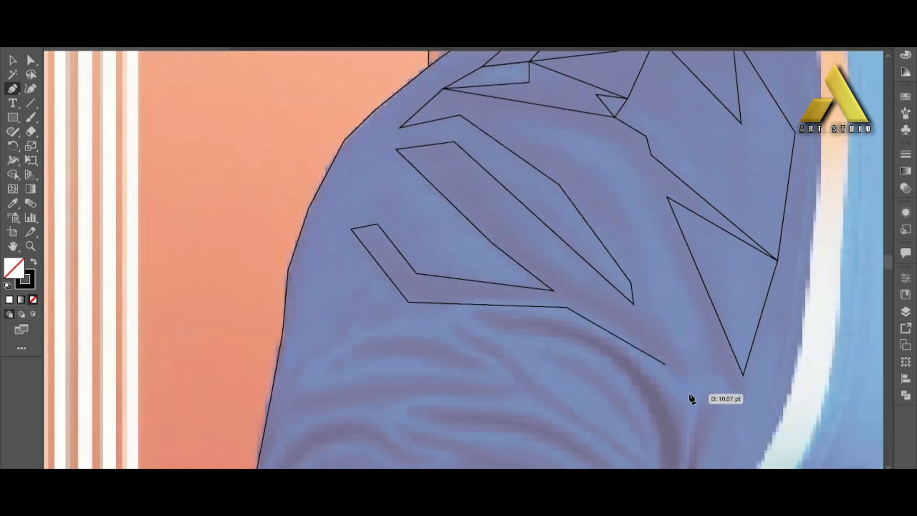
click(518, 241)
click(511, 207)
click(579, 258)
scroll(415, 252, down, 2)
scroll(416, 252, up, 3)
key(v)
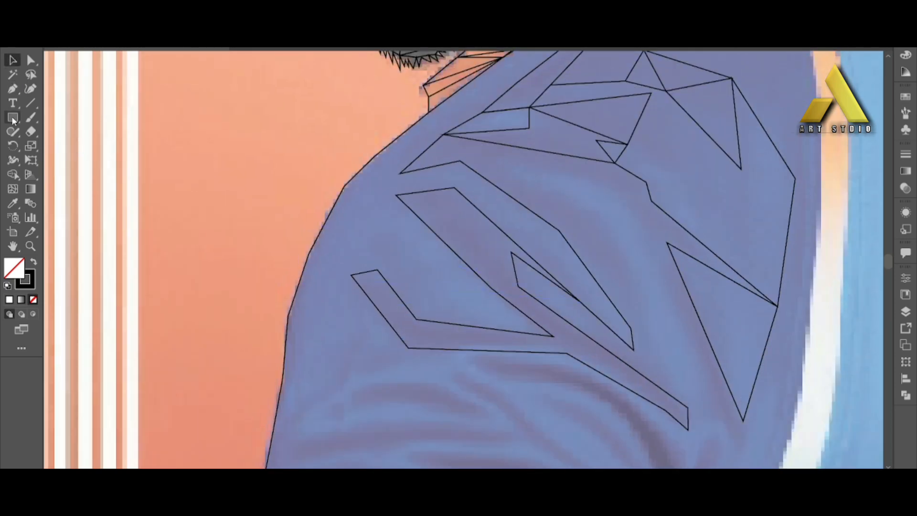
click(13, 117)
Connect the collar corner and the jersey's front edge to the upper fold outlines with triangles
scroll(647, 156, up, 5)
key(p)
scroll(648, 156, up, 3)
scroll(648, 190, down, 1)
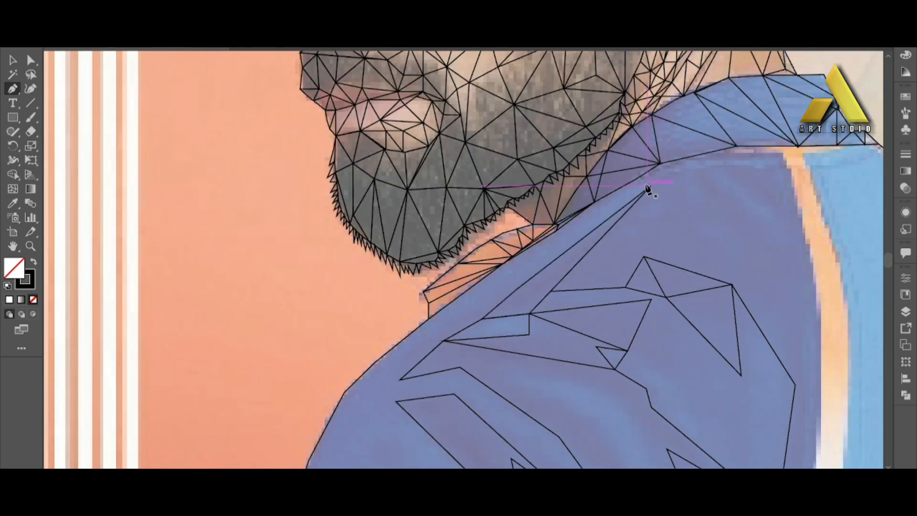
click(593, 203)
scroll(592, 204, down, 1)
click(482, 285)
click(429, 285)
click(443, 306)
click(344, 358)
click(400, 345)
scroll(400, 346, down, 1)
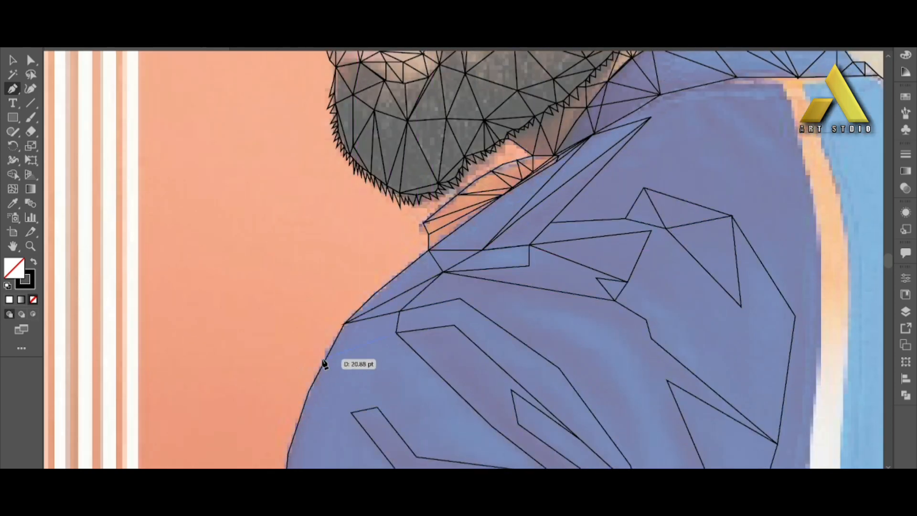
Join the front shoulder edge to the fold tips and divide the narrow band between the diagonal folds into triangles
click(324, 359)
scroll(324, 359, down, 1)
click(400, 277)
click(454, 291)
click(459, 264)
click(526, 354)
click(558, 334)
click(579, 403)
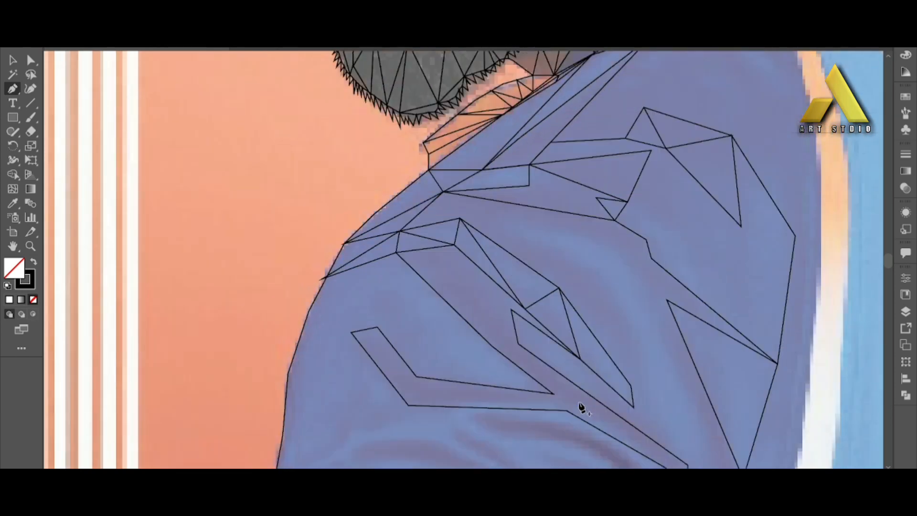
Outline the dark fold behind the diagonal crease and split it into long triangles meeting at its lower tip
scroll(581, 408, down, 1)
click(620, 272)
click(573, 245)
click(490, 227)
scroll(490, 227, down, 1)
click(559, 242)
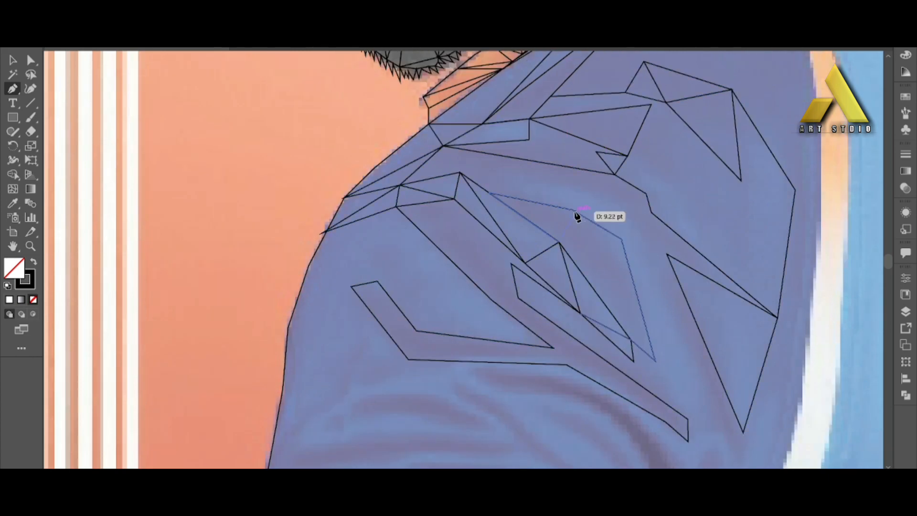
click(573, 210)
click(654, 361)
scroll(657, 365, down, 3)
click(634, 269)
click(655, 268)
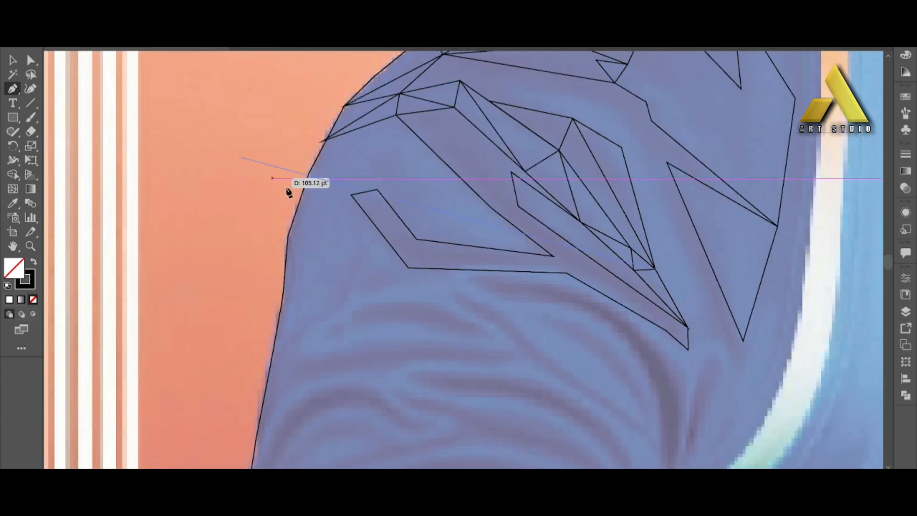
Draw triangles across the light area between the upper diagonal fold and the hooked crease
ctrl+click(288, 190)
scroll(334, 258, up, 3)
click(377, 258)
scroll(382, 244, up, 1)
click(396, 195)
click(417, 318)
click(468, 265)
click(502, 329)
scroll(66, 235, up, 4)
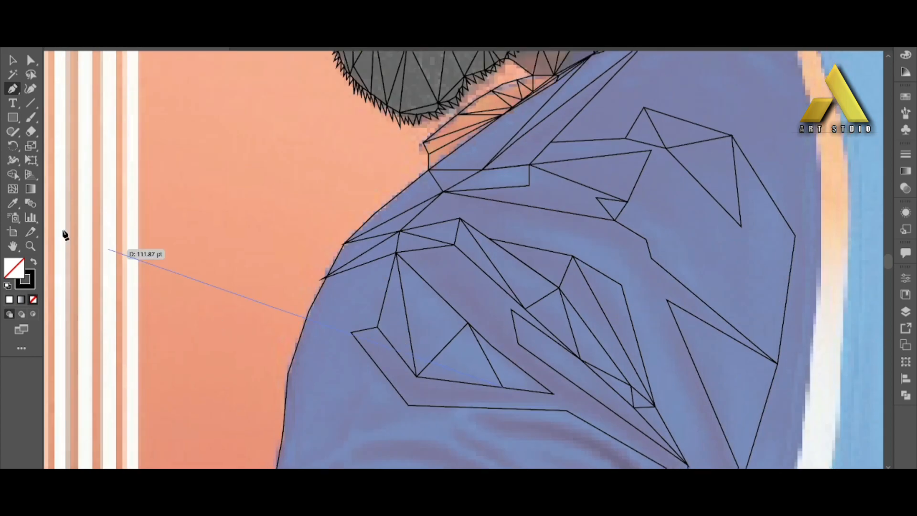
Divide the upper part of the dark diagonal fold into triangles around the tip of the light wedge
click(13, 61)
click(12, 89)
scroll(430, 267, down, 2)
click(454, 256)
click(468, 334)
click(512, 322)
click(454, 257)
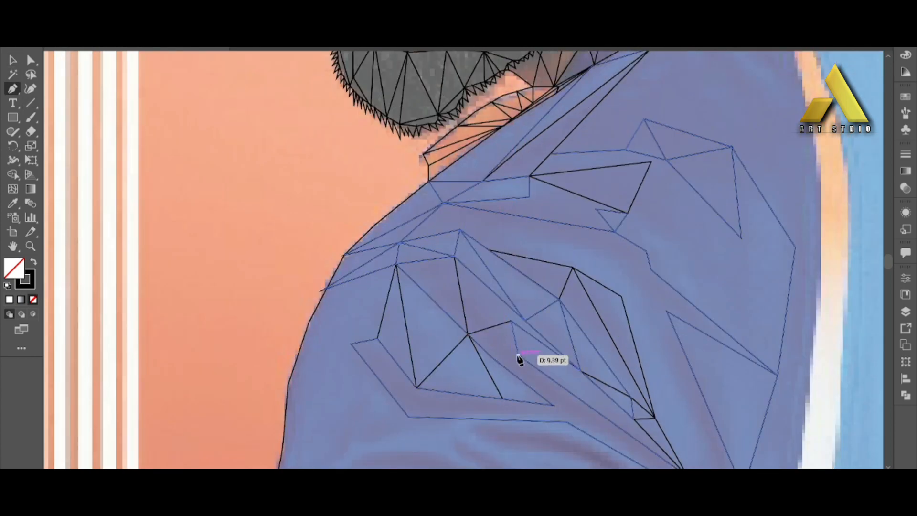
click(511, 321)
click(524, 320)
Divide the lower part of the diagonal fold and the hooked crease beneath it into triangles
scroll(314, 254, down, 3)
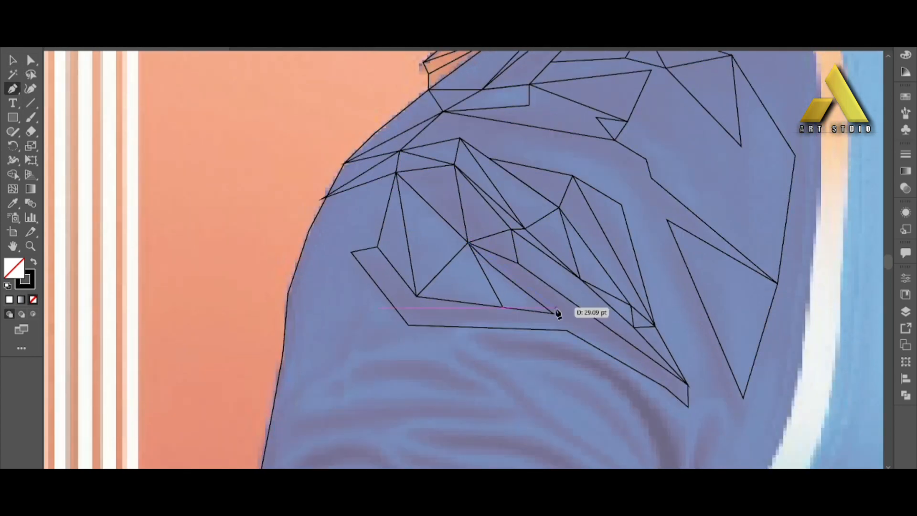
click(519, 263)
click(493, 266)
click(554, 313)
scroll(604, 319, down, 3)
click(566, 296)
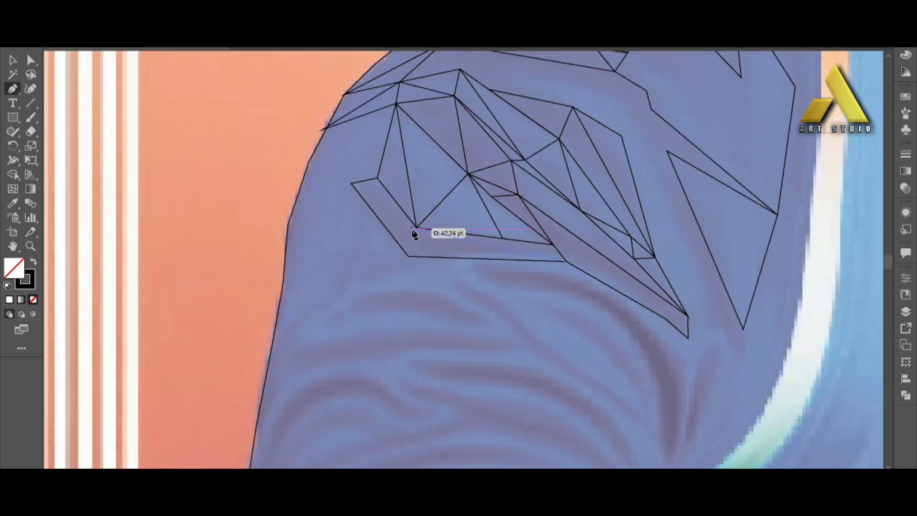
click(417, 228)
click(408, 256)
click(378, 178)
Add small triangles along the upper shoulder fold and link them to the shading outline beside the stripe
scroll(627, 346, up, 6)
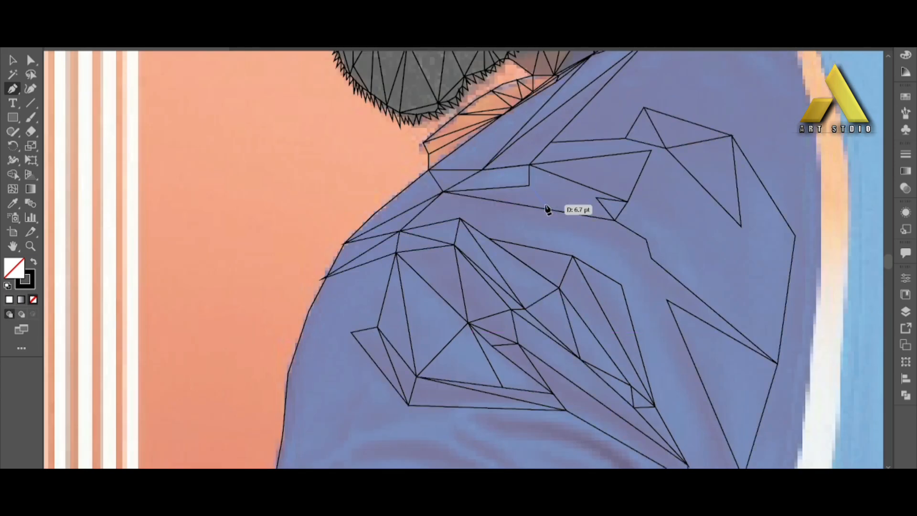
click(651, 186)
scroll(632, 179, down, 2)
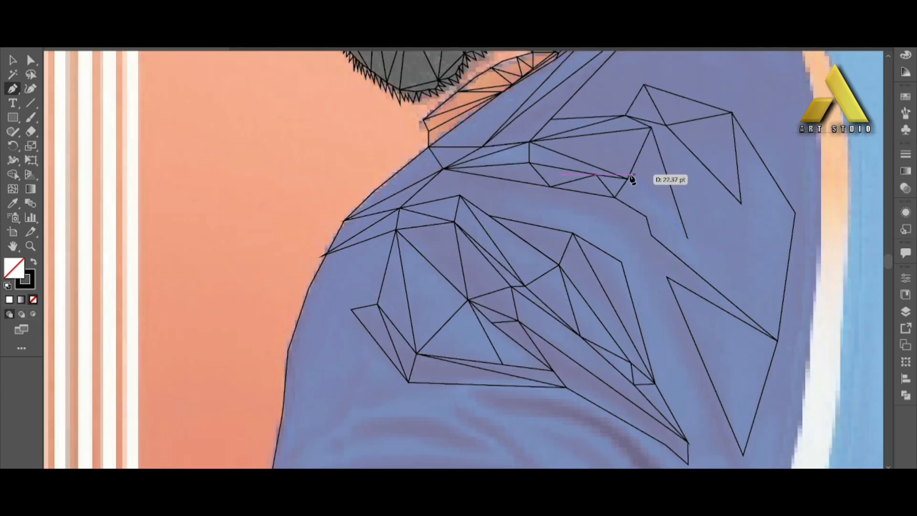
click(778, 341)
click(742, 204)
click(688, 239)
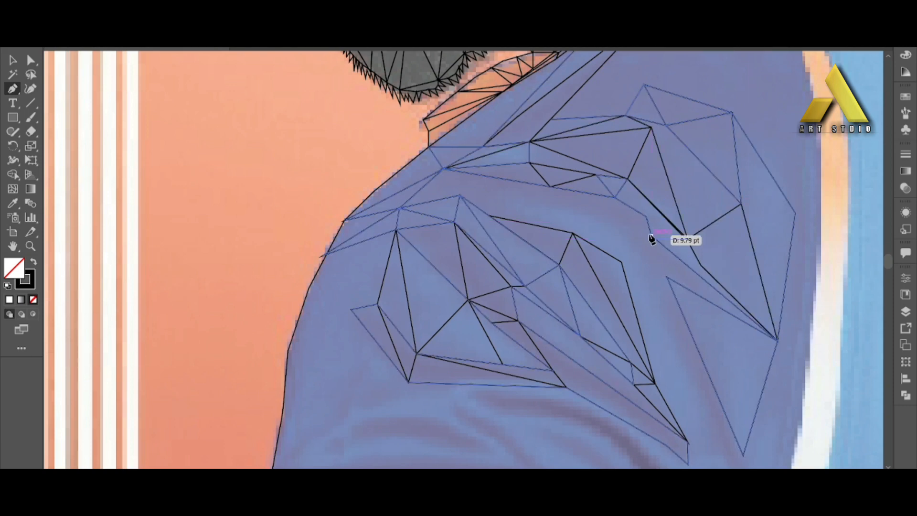
Fill the gap between the upper shoulder fold and the rear shading outline with narrow triangles
click(651, 236)
click(647, 217)
click(628, 180)
click(647, 216)
click(688, 239)
scroll(721, 262, down, 2)
scroll(720, 262, up, 3)
click(651, 150)
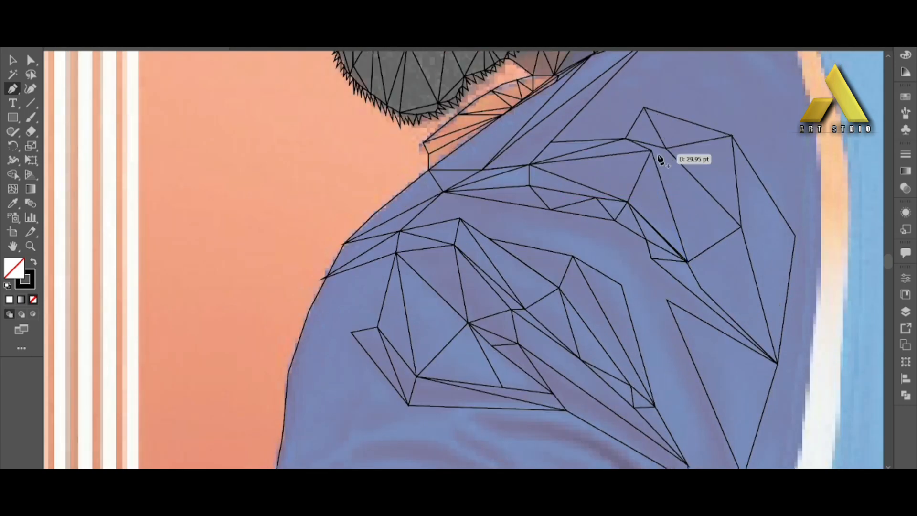
click(667, 148)
click(688, 262)
Connect the top of the upper shoulder mesh to the narrow fold's tip and the collar's lower edge
scroll(687, 262, up, 3)
scroll(645, 246, up, 2)
click(645, 247)
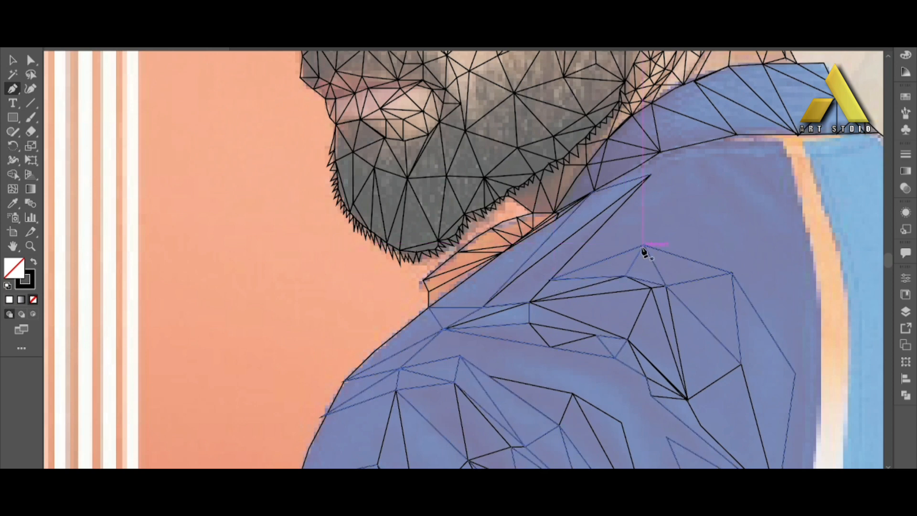
click(737, 136)
scroll(737, 136, down, 1)
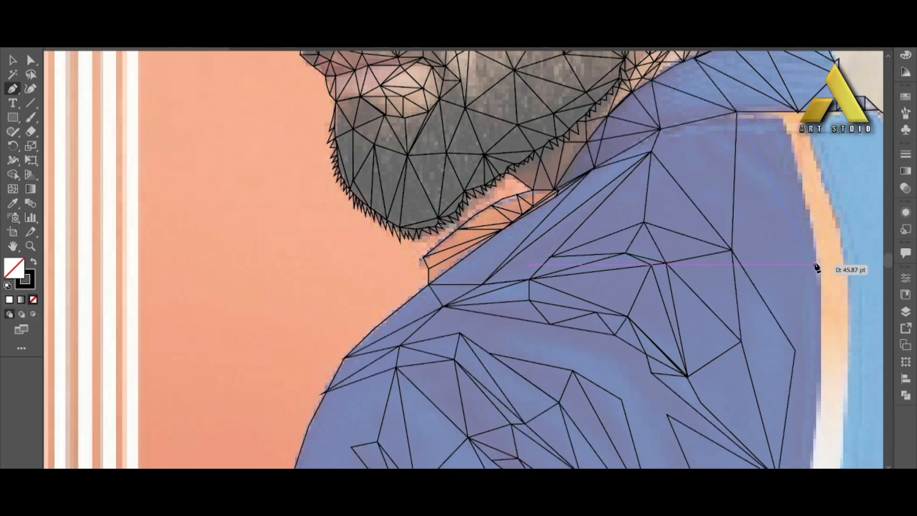
Trace the orange stripe's upper inner edge to the collar seam and add narrow triangles across the stripe's top
click(817, 263)
click(801, 178)
click(740, 119)
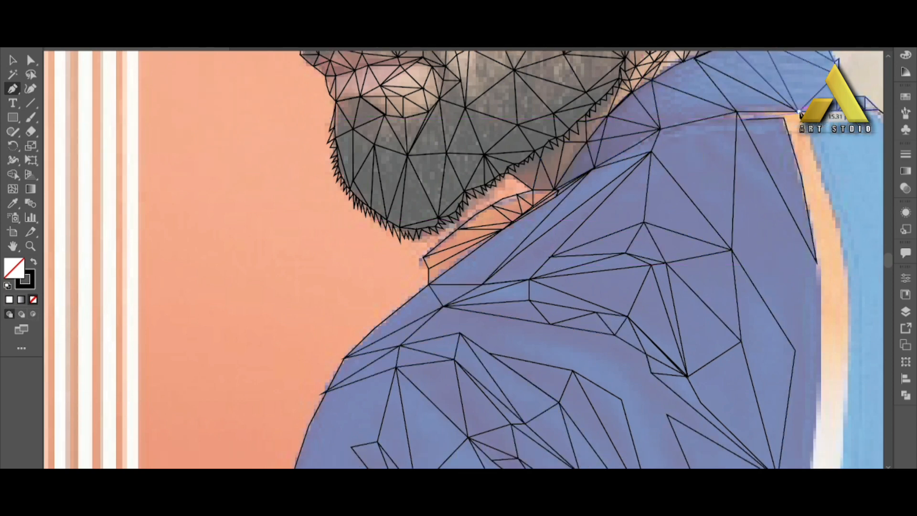
click(841, 239)
scroll(716, 95, down, 1)
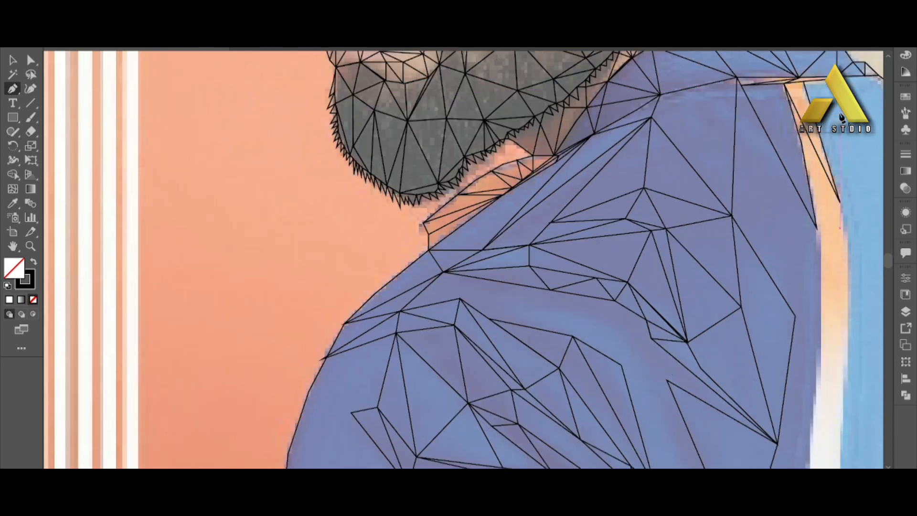
Outline the long fold that bends around the shoulder mesh and runs down beside the rear shading outline
scroll(808, 266, down, 5)
scroll(808, 266, up, 1)
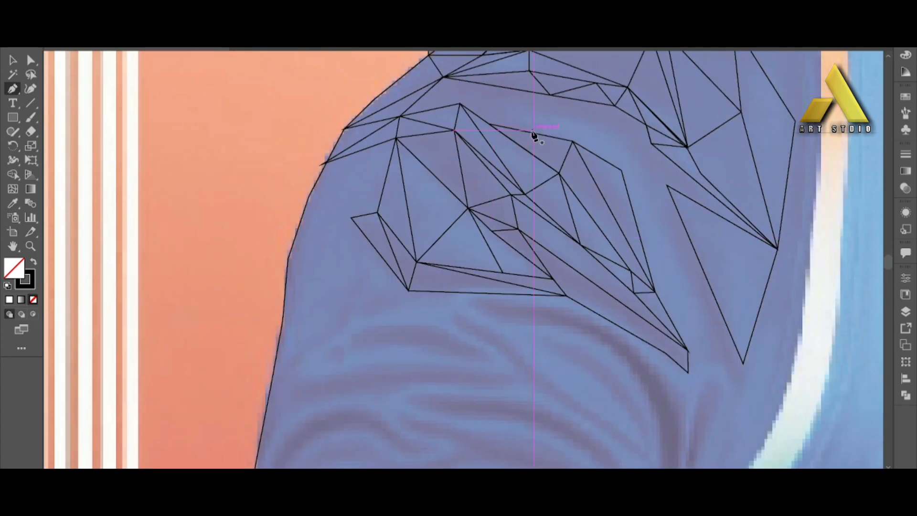
click(532, 131)
click(492, 99)
click(618, 129)
scroll(678, 239, down, 1)
click(722, 305)
click(742, 337)
click(743, 305)
Outline the short pointed fold beside the stripe and trace the stripe's inner edge upward from it
click(781, 261)
click(763, 341)
scroll(765, 337, down, 1)
click(791, 265)
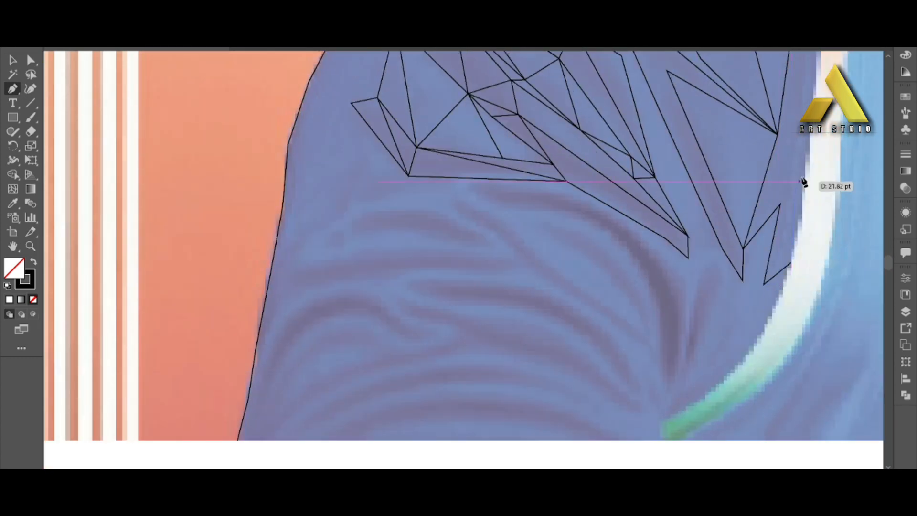
click(807, 174)
scroll(812, 177, up, 3)
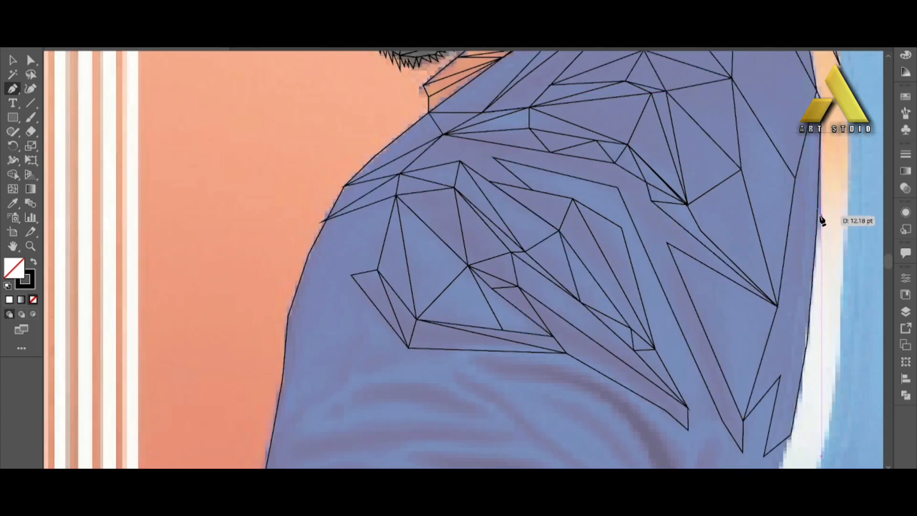
Fill the gap between the rear shoulder mesh and the stripe with triangles and connect the mesh top to the collar seam
scroll(774, 311, down, 1)
scroll(781, 336, up, 4)
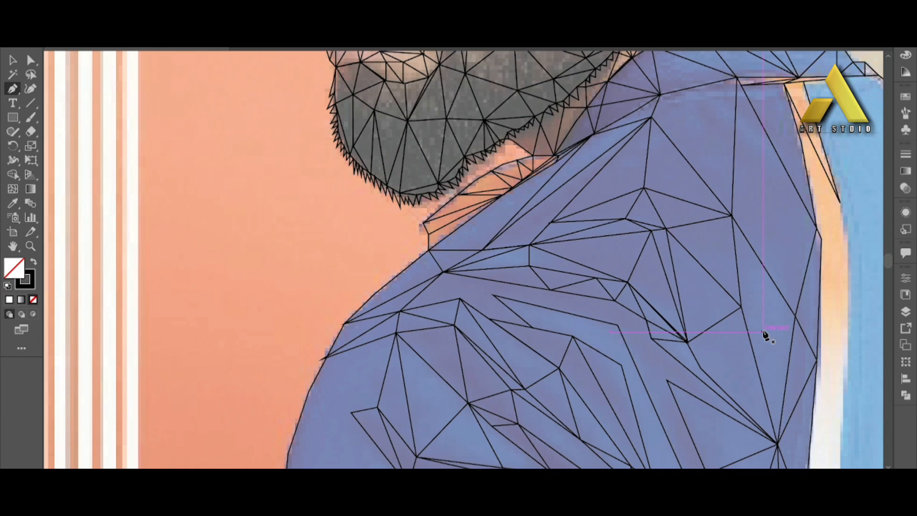
scroll(764, 332, up, 1)
click(651, 177)
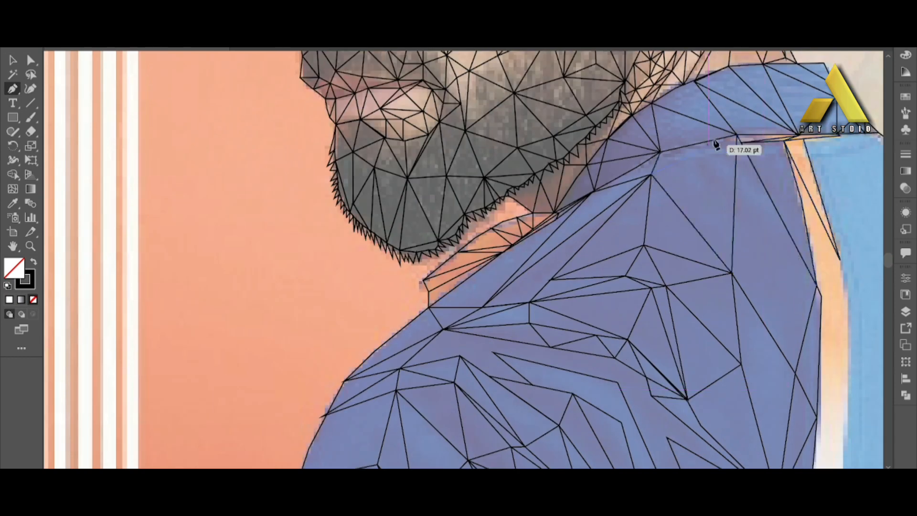
click(737, 136)
scroll(736, 136, down, 1)
ctrl+click(63, 186)
Connect the front shoulder mesh to the sleeve's outer edge with large triangles reaching down to the first sleeve crease
scroll(286, 229, down, 3)
click(378, 259)
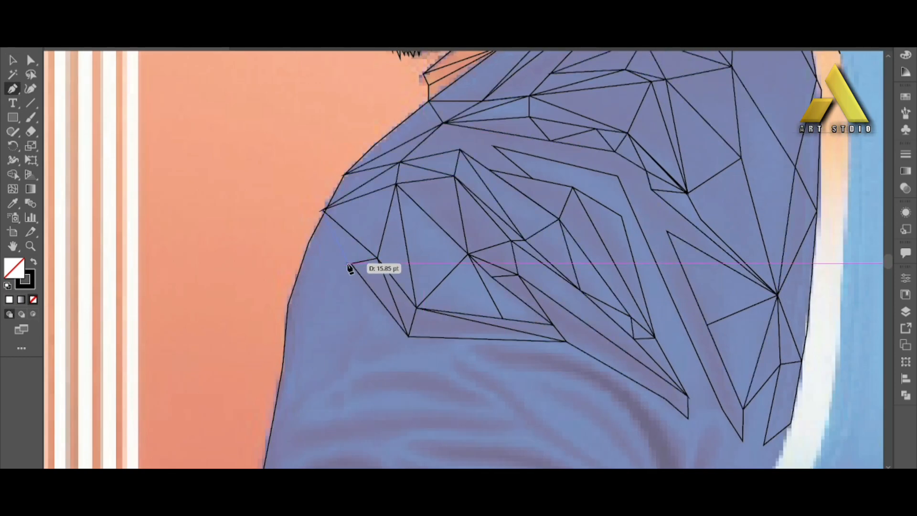
click(328, 376)
click(310, 243)
click(288, 304)
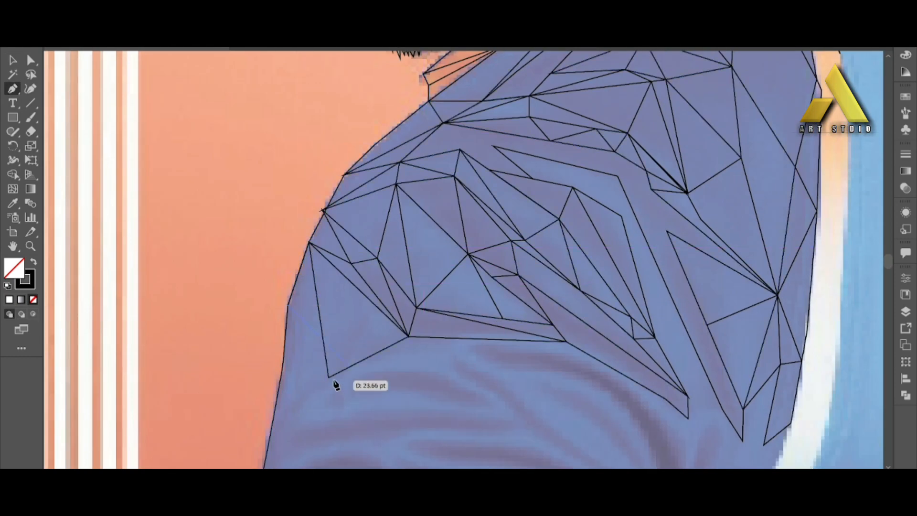
Outline the narrow horizontal sleeve crease directly below the shoulder mesh, starting from the lowest triangle's corner
click(328, 377)
click(443, 370)
click(483, 397)
click(432, 396)
click(493, 409)
click(483, 397)
click(395, 390)
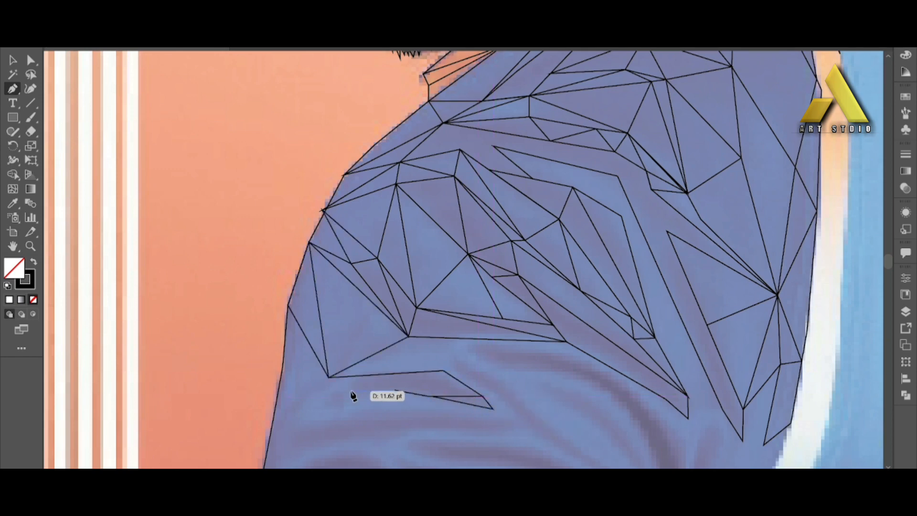
click(344, 391)
click(358, 376)
click(329, 378)
Join the front end of the horizontal crease to the sleeve's outer edge with small triangles
scroll(328, 379, down, 2)
click(322, 361)
click(344, 356)
click(328, 343)
click(273, 385)
scroll(296, 334, down, 7)
click(322, 277)
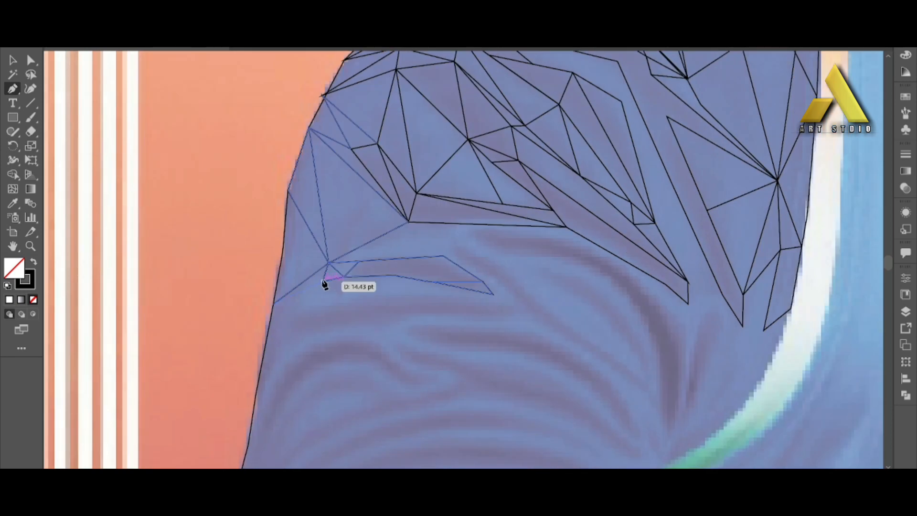
click(343, 295)
click(343, 274)
click(13, 60)
click(12, 89)
Outline the second horizontal crease across the sleeve, just beneath the first one
click(281, 277)
click(343, 253)
click(440, 253)
click(506, 261)
ctrl+click(496, 271)
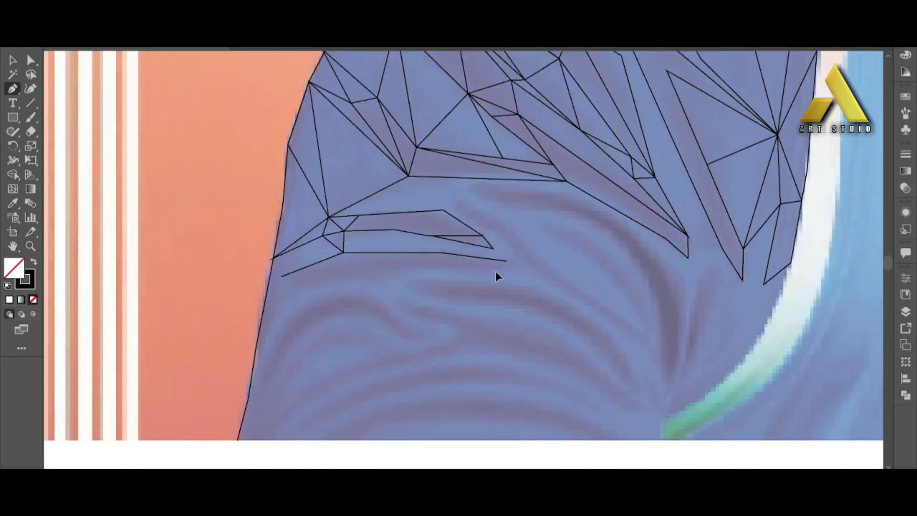
click(302, 288)
click(281, 276)
Outline the slim diagonal fold running from the end of the first crease down toward the armpit
scroll(629, 285, down, 2)
click(455, 173)
click(499, 201)
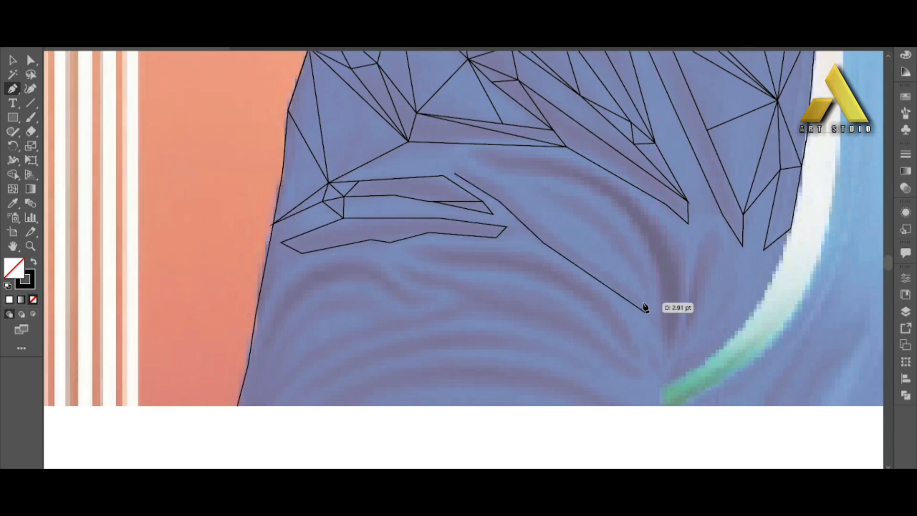
scroll(461, 129, up, 10)
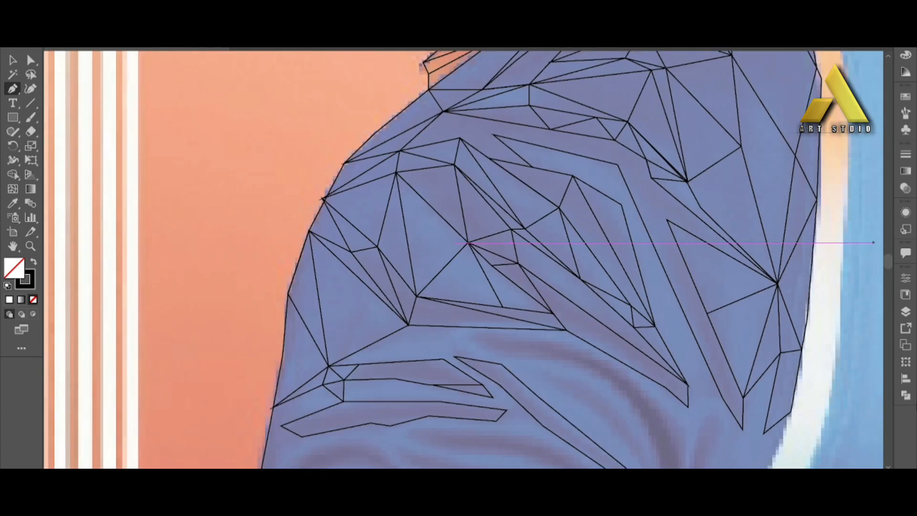
Outline the dark curved fold that arches over the diagonal fold and drops to a point near the armpit
scroll(473, 282, down, 3)
scroll(663, 350, down, 3)
click(665, 357)
click(664, 420)
click(677, 382)
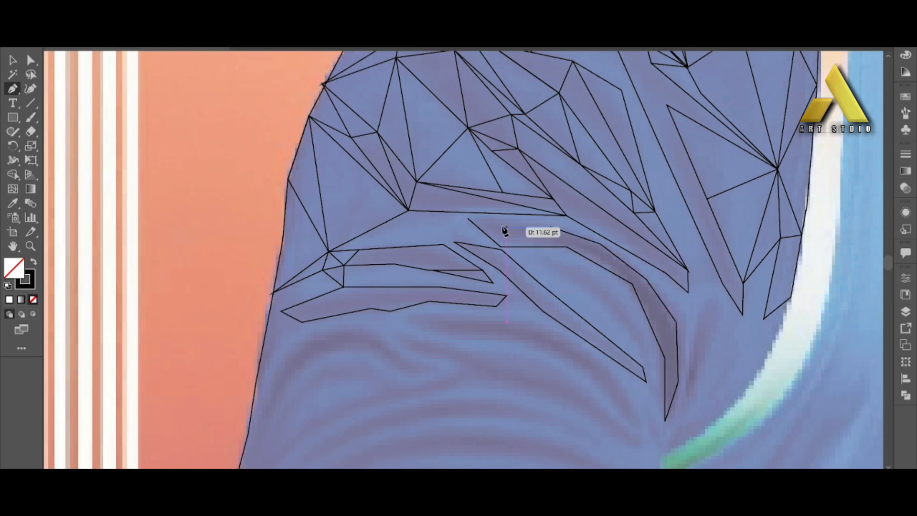
Outline the small upright fold between the dark curved fold and the stripe
scroll(806, 353, down, 3)
click(716, 236)
click(696, 274)
scroll(730, 253, down, 1)
Trace the lower inner edge of the stripe down to its green tip and outline the narrow strip beside it
click(791, 230)
click(768, 291)
click(735, 336)
click(682, 374)
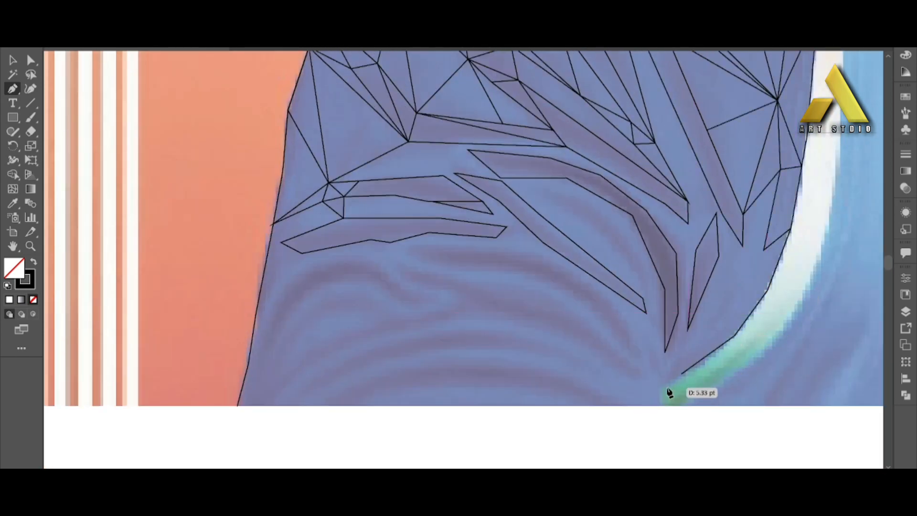
click(667, 388)
click(14, 59)
click(13, 89)
Outline the arched crease with a hooked end on the front of the lower sleeve
scroll(370, 223, down, 5)
click(378, 118)
click(396, 136)
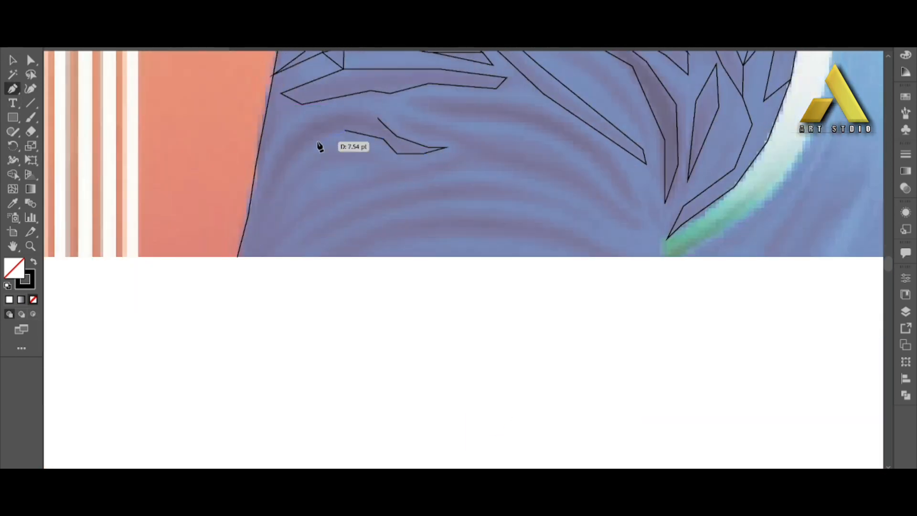
scroll(492, 170, down, 2)
Outline the wide branching crease that spans the lower sleeve beneath the hooked crease
click(404, 97)
click(394, 75)
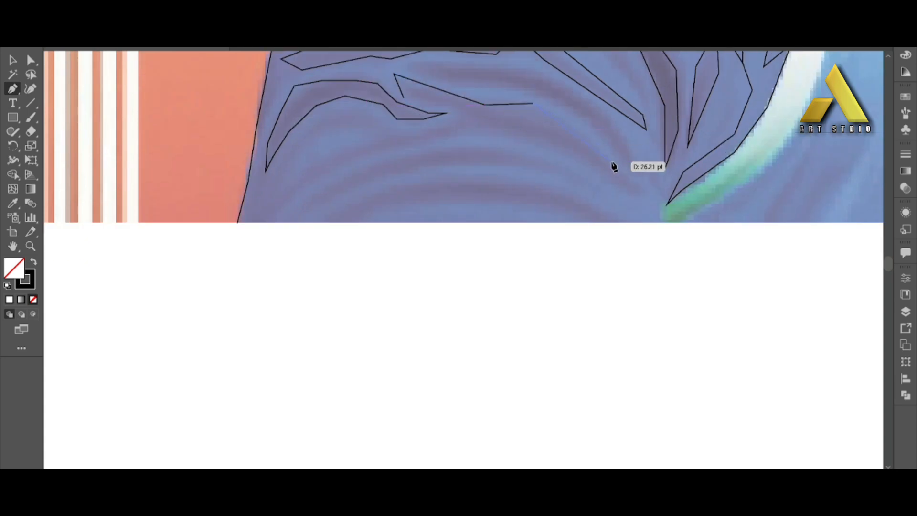
click(537, 139)
click(434, 136)
click(415, 145)
click(306, 183)
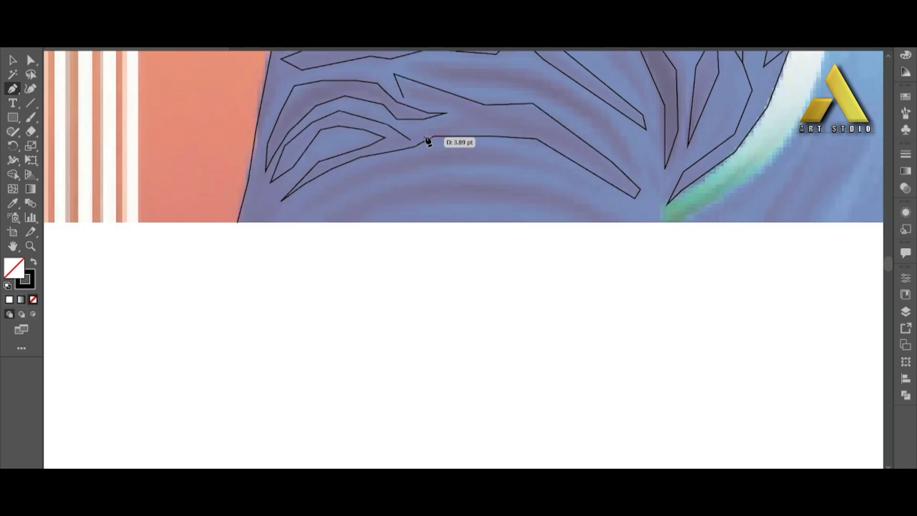
Outline the curved crease between the branching crease and the diagonal fold
scroll(415, 115, up, 3)
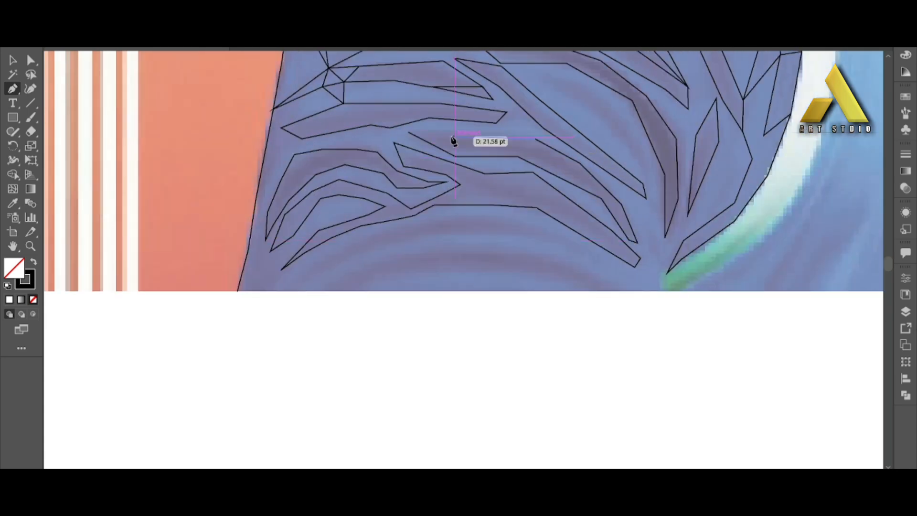
click(409, 131)
scroll(815, 299, up, 4)
Outline the long arched crease directly below the branching crease
scroll(814, 299, down, 2)
click(296, 344)
click(342, 320)
click(374, 308)
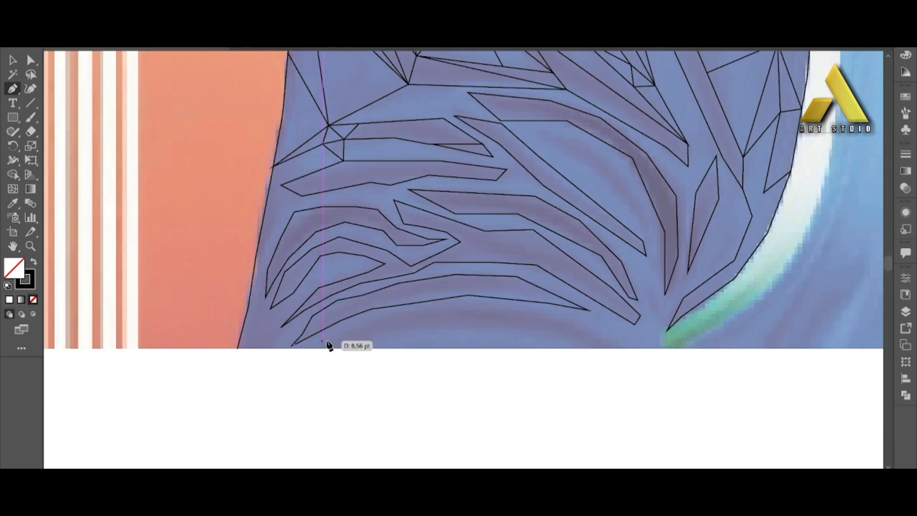
Outline the lowest arched crease and close it along the photo's lower border
scroll(767, 375, down, 3)
scroll(528, 247, up, 5)
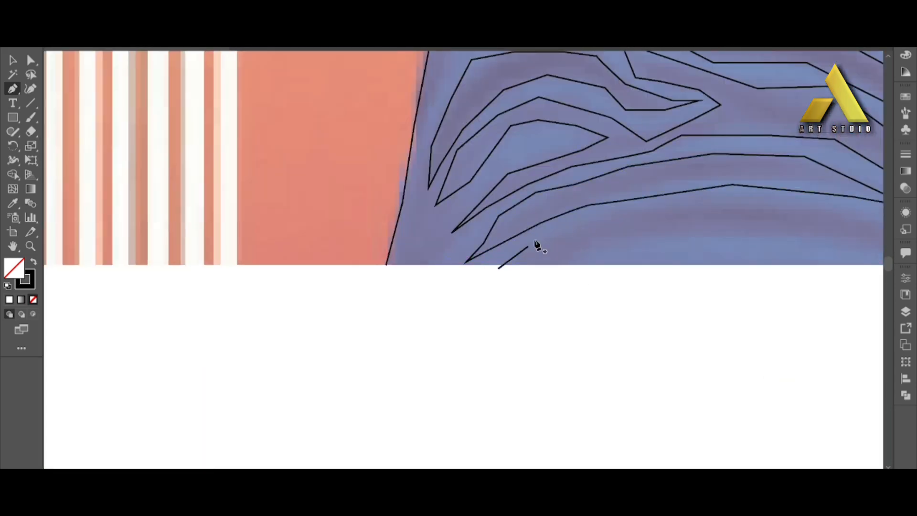
drag(855, 241, 422, 239)
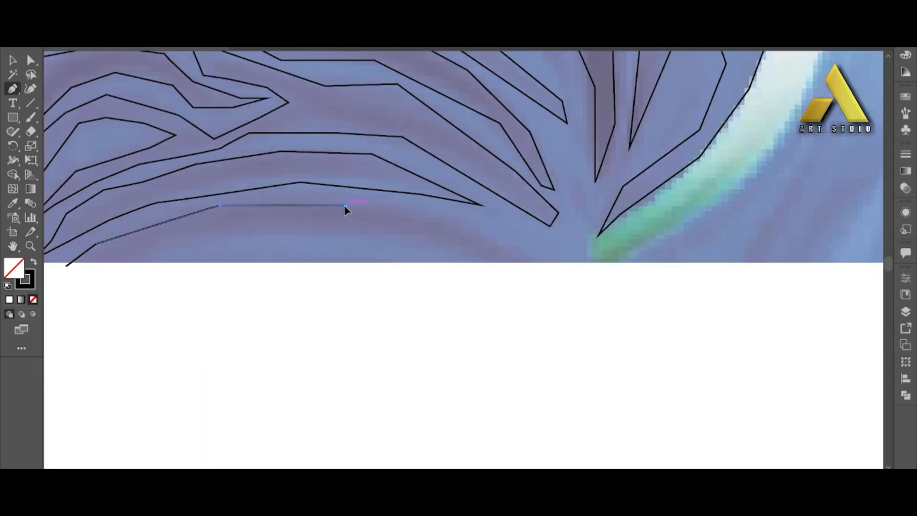
click(150, 262)
click(544, 262)
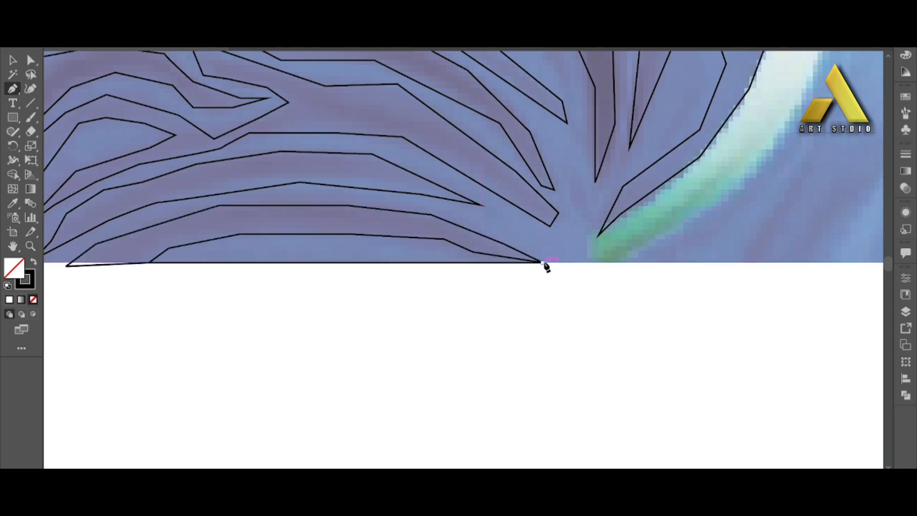
Trace the stripe's outer edge from its upper triangles down to the green tip and close the stripe outline
scroll(544, 263, up, 8)
key(ctrl+minus)
key(ctrl+minus)
key(ctrl+minus)
key(ctrl+minus)
key(ctrl+minus)
key(ctrl+minus)
key(ctrl+minus)
key(ctrl+minus)
key(ctrl+minus)
key(ctrl+minus)
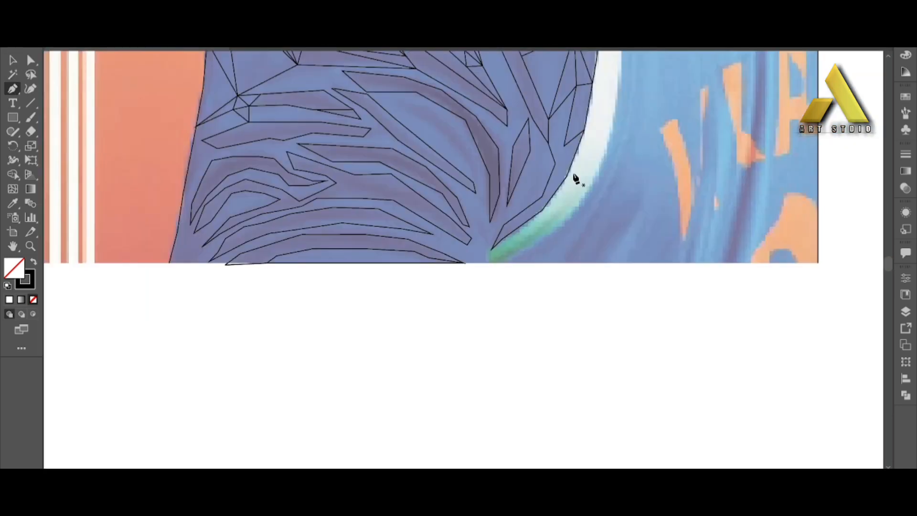
scroll(575, 176, up, 5)
click(624, 157)
scroll(624, 157, down, 1)
click(625, 258)
scroll(625, 258, down, 2)
click(621, 191)
click(613, 243)
click(597, 289)
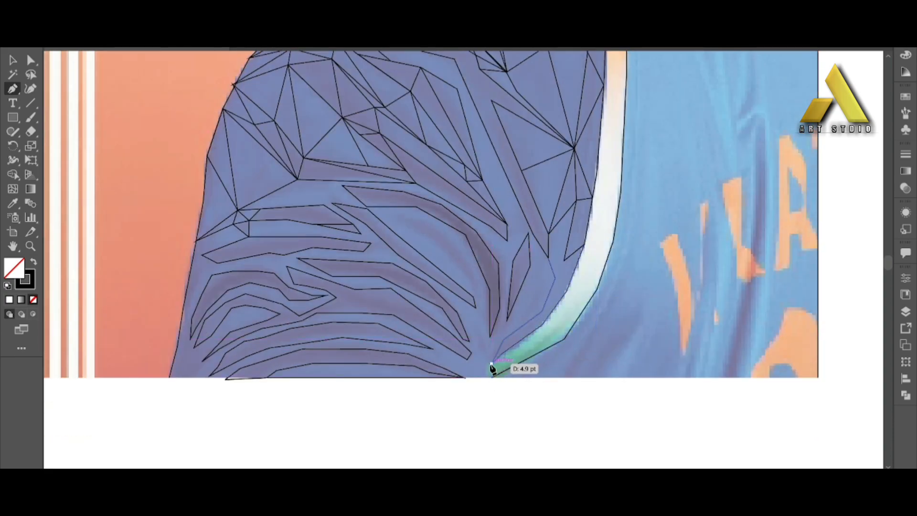
click(492, 364)
Outline the narrow slanted fold near the top of the light blue back panel
scroll(492, 364, up, 9)
scroll(825, 176, down, 2)
click(663, 171)
click(707, 259)
click(710, 230)
click(682, 178)
scroll(775, 161, down, 1)
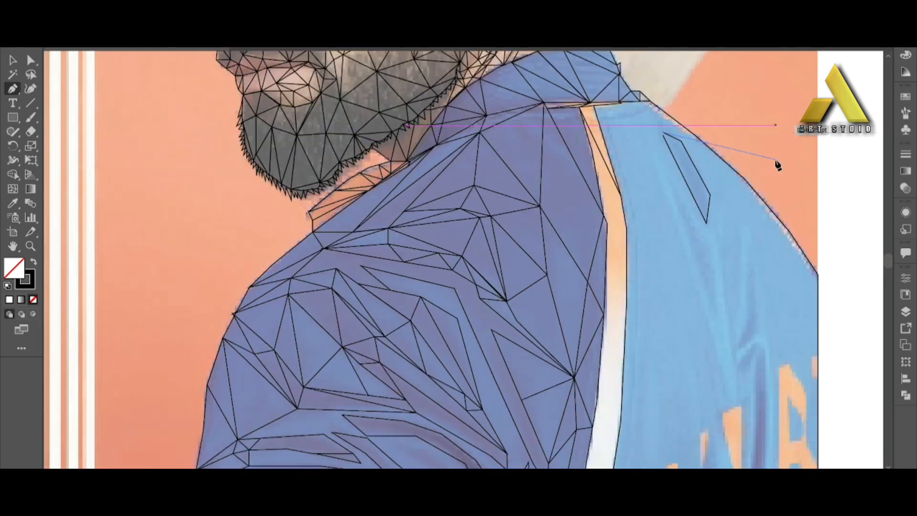
scroll(776, 160, down, 2)
key(Escape)
Outline the long thin fold on the back panel, running from beneath the slanted fold down to the lettering
key(ctrl+minus)
key(ctrl+minus)
key(ctrl+plus)
key(ctrl+plus)
key(ctrl+plus)
key(ctrl+plus)
key(ctrl+plus)
scroll(747, 148, down, 4)
key(ctrl+minus)
key(ctrl+minus)
key(ctrl+minus)
key(ctrl+minus)
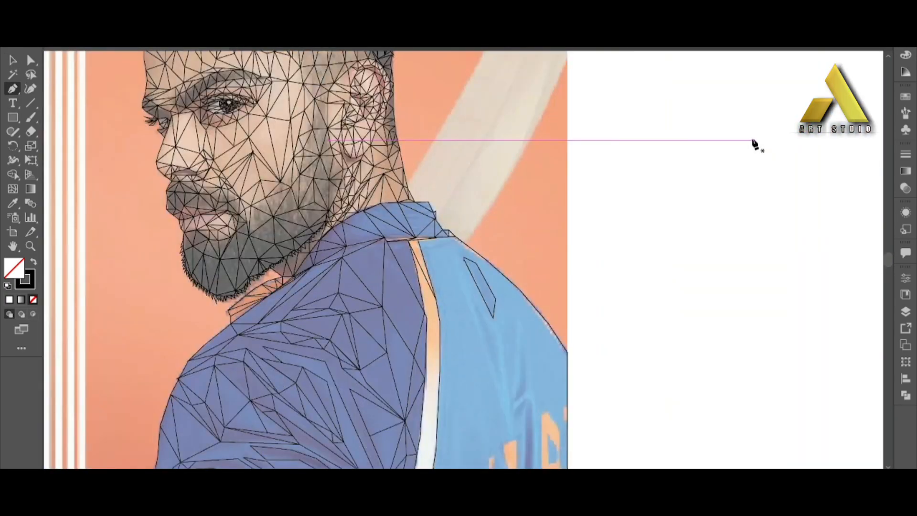
scroll(754, 144, down, 2)
click(464, 193)
click(499, 289)
click(487, 255)
click(511, 348)
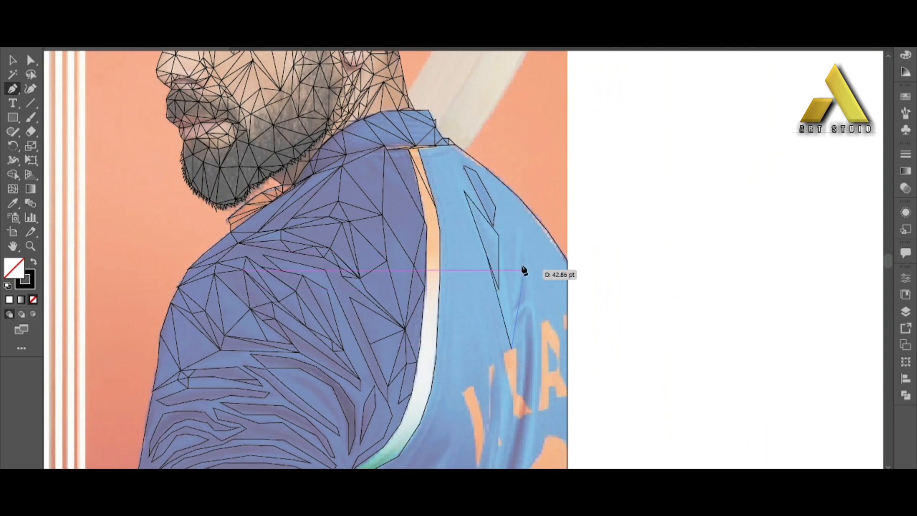
click(499, 235)
scroll(532, 282, down, 1)
ctrl+click(665, 254)
Outline the curved dark fold that runs down through the lettering on the back panel
scroll(665, 254, up, 3)
scroll(683, 256, down, 2)
click(515, 277)
click(527, 268)
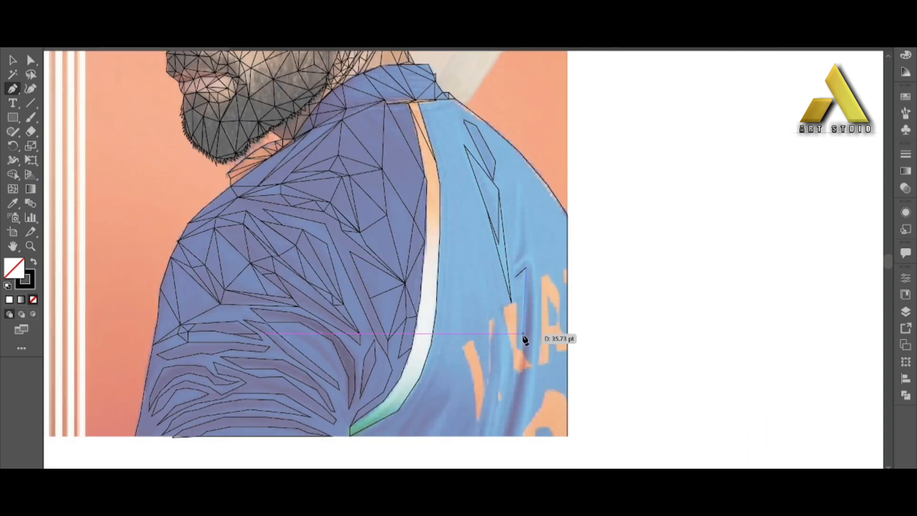